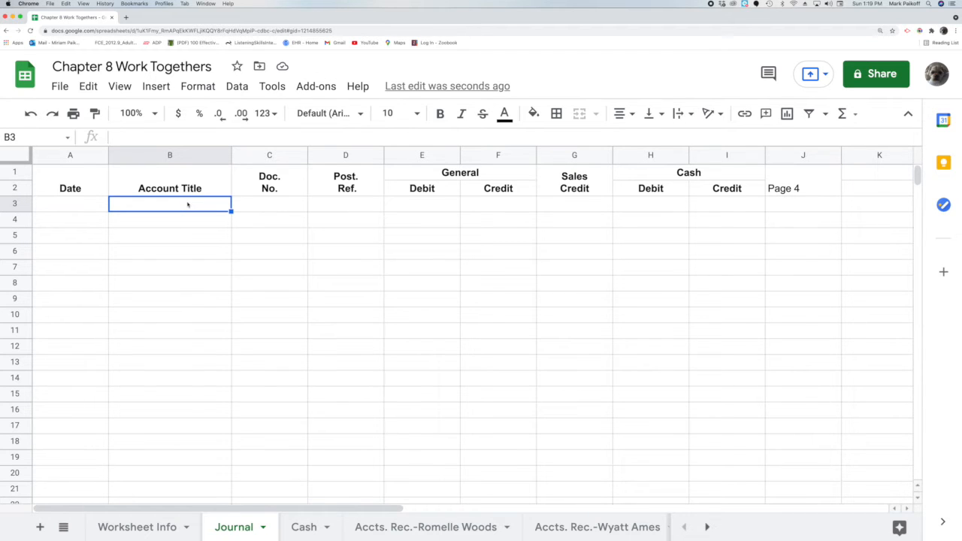
Step: Enter the heading "Adjusting Entries" in cell B3 of the journal's Account Title column
double_click(187, 203)
type("A")
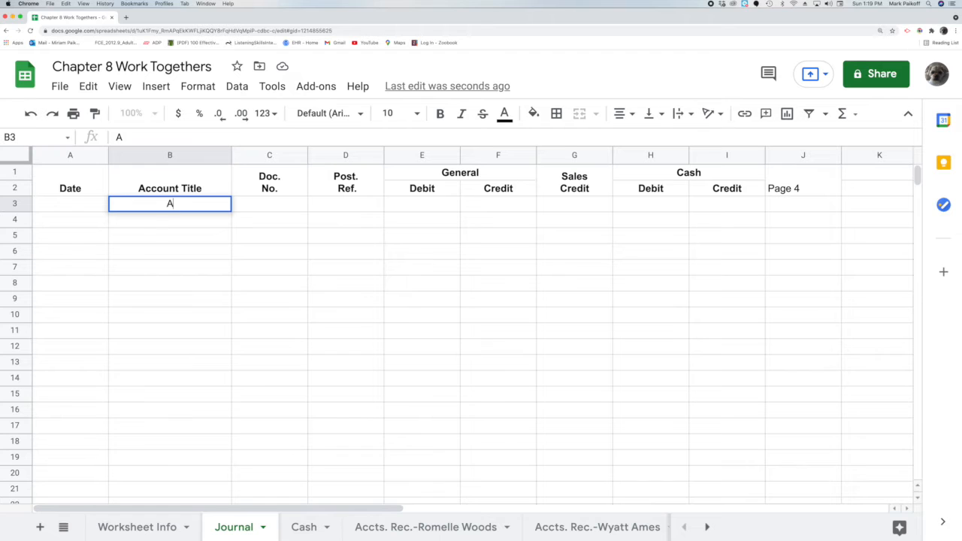
type("djusting ")
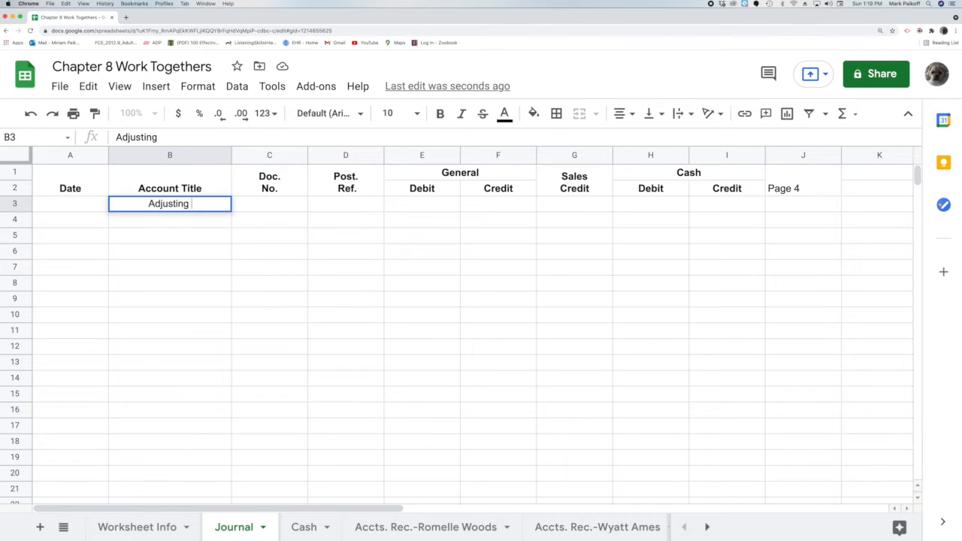
type("Entries")
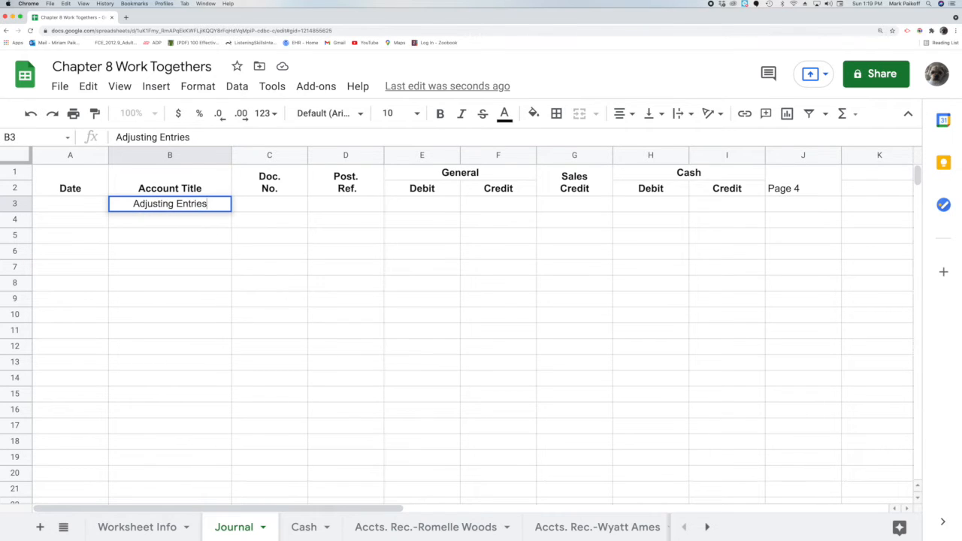
key("Return")
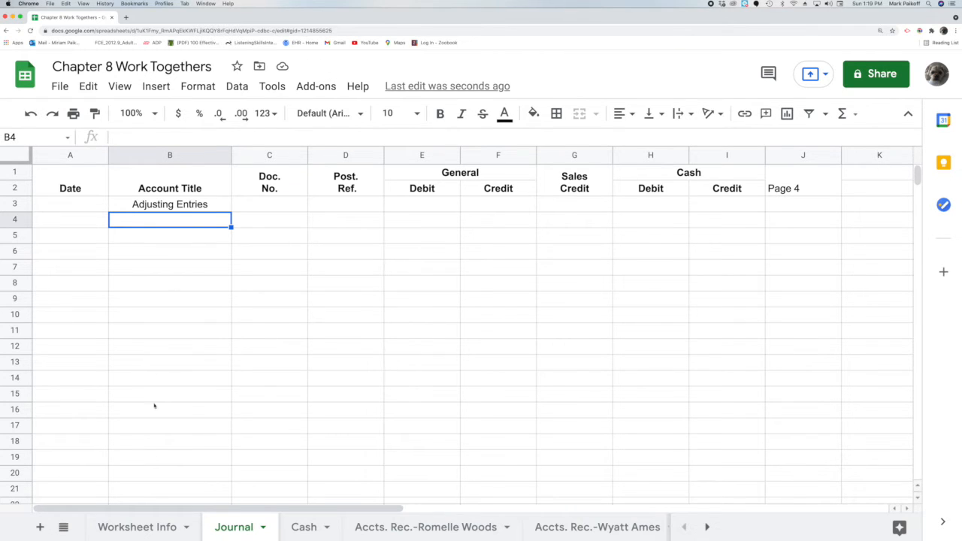
Step: Check the adjustments on the Worksheet Info sheet and enter July 31 as the first journal entry's date in A4
left_click(146, 528)
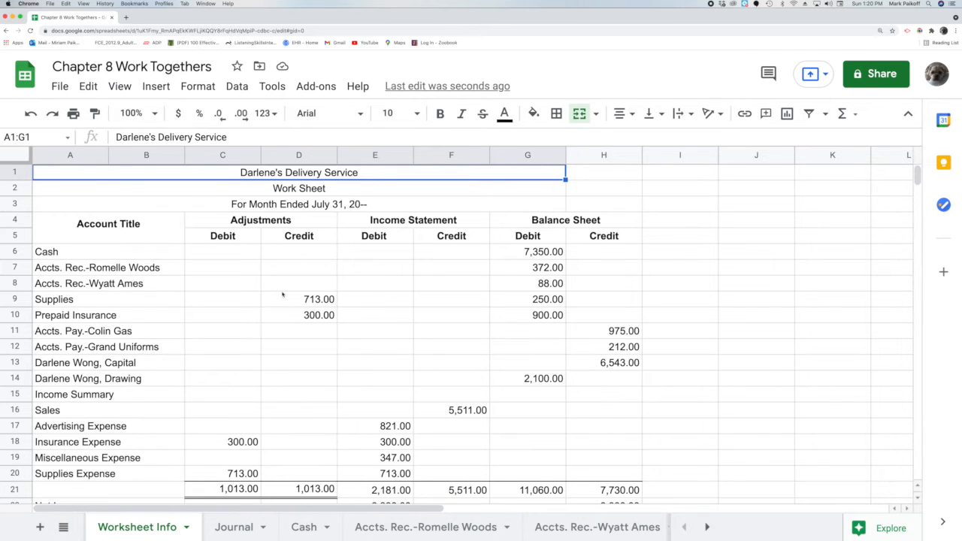
left_click(234, 527)
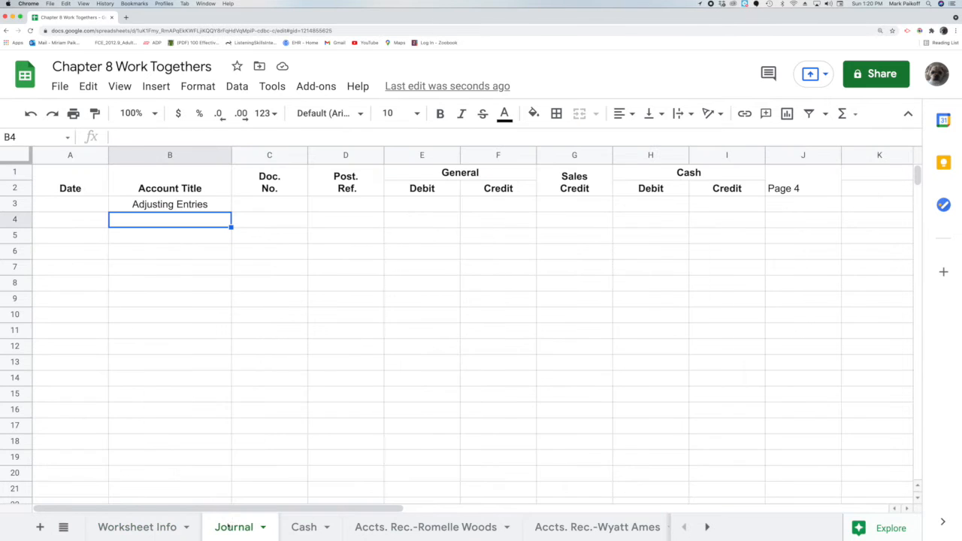
left_click(78, 223)
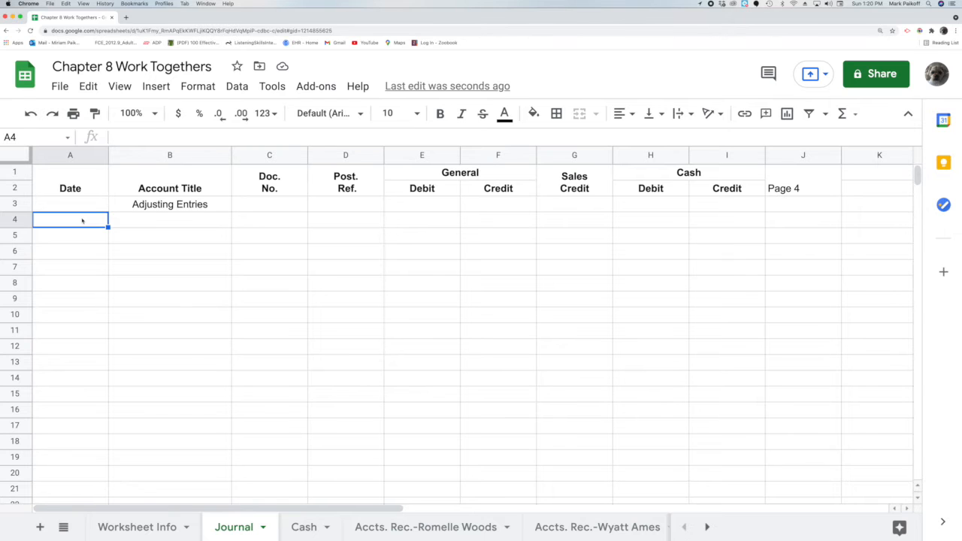
double_click(82, 219)
type("July 31")
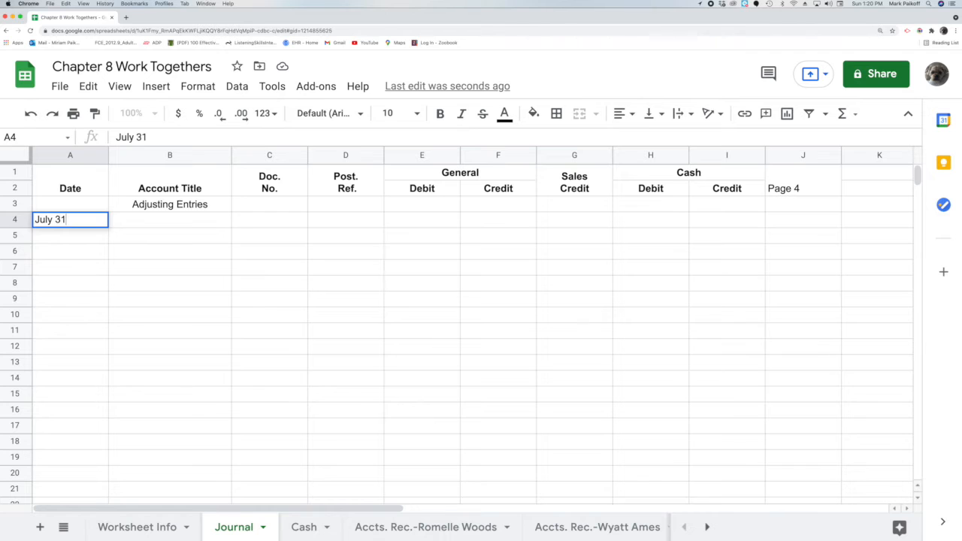
key("Return")
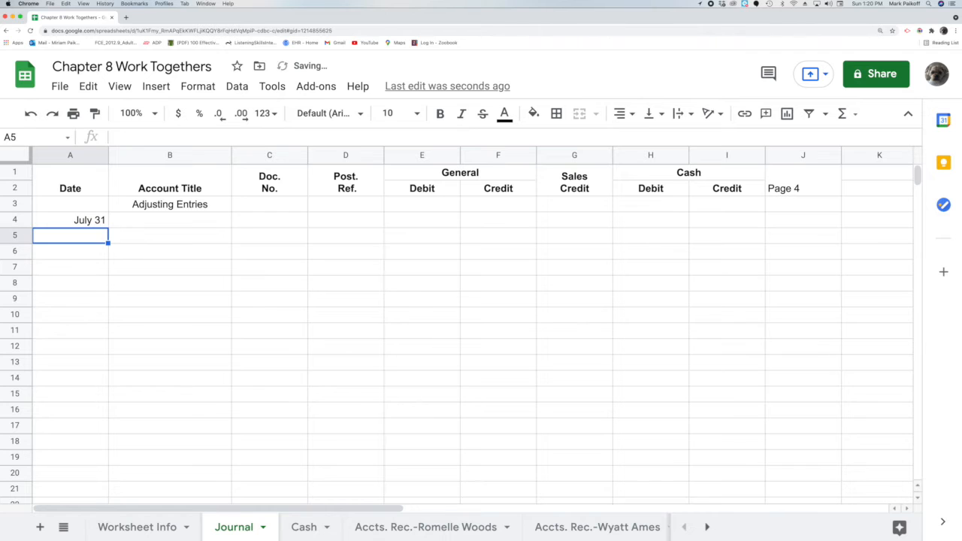
Step: Enter Supplies Expense as the account title in B4 with a general debit of 713 in E4
double_click(137, 220)
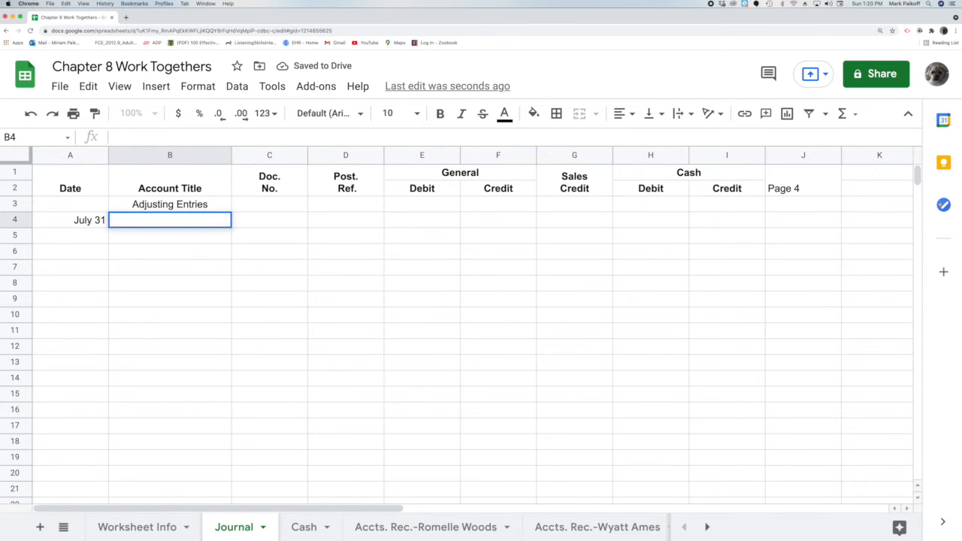
type("Supplies ")
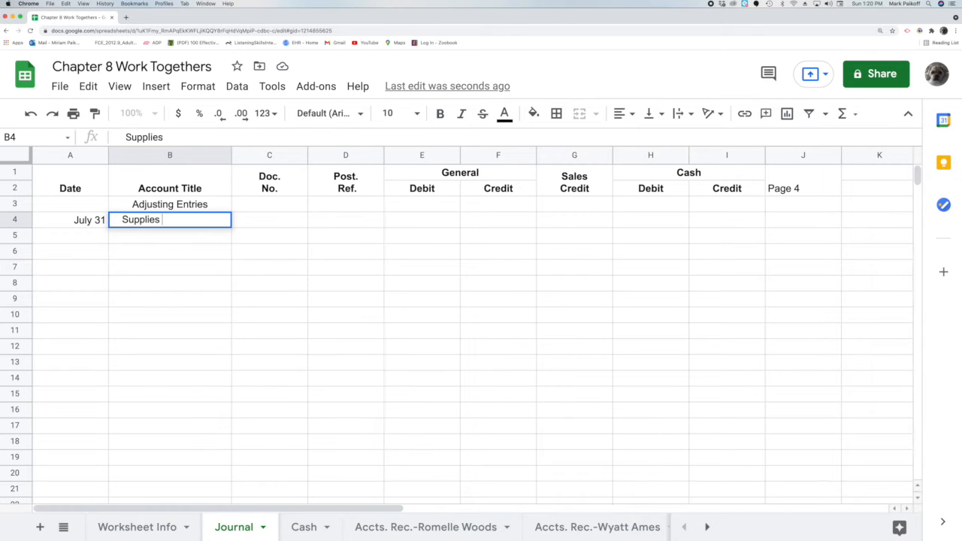
type("Expense")
key("Return")
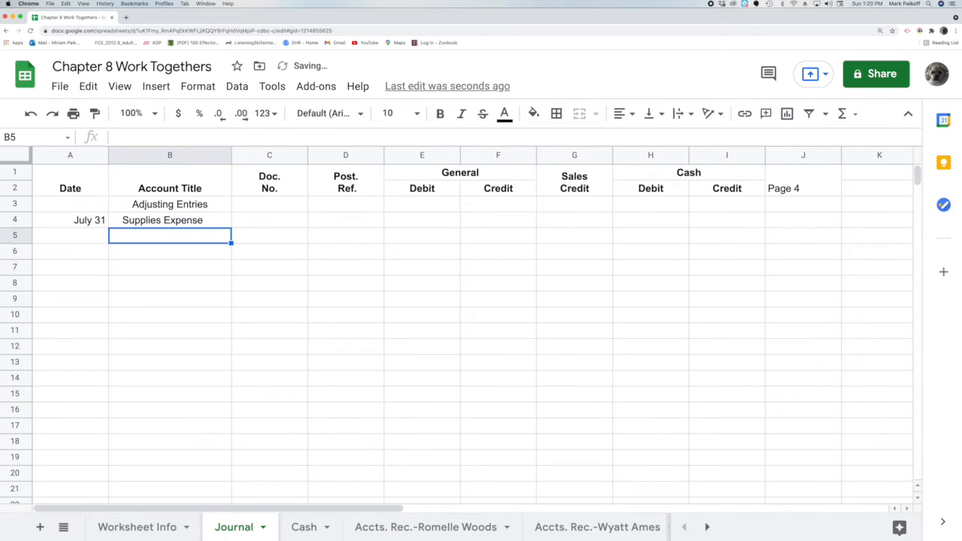
left_click(256, 222)
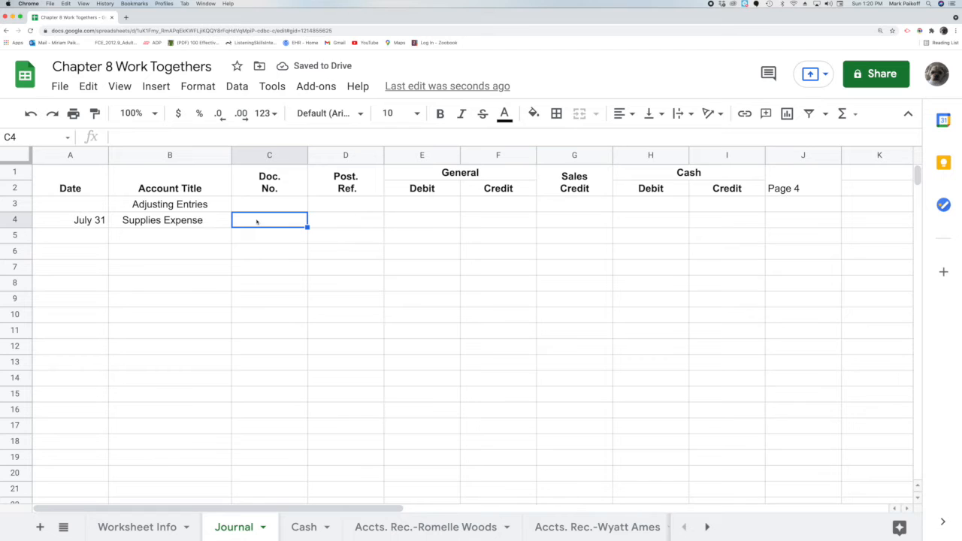
left_click(213, 207)
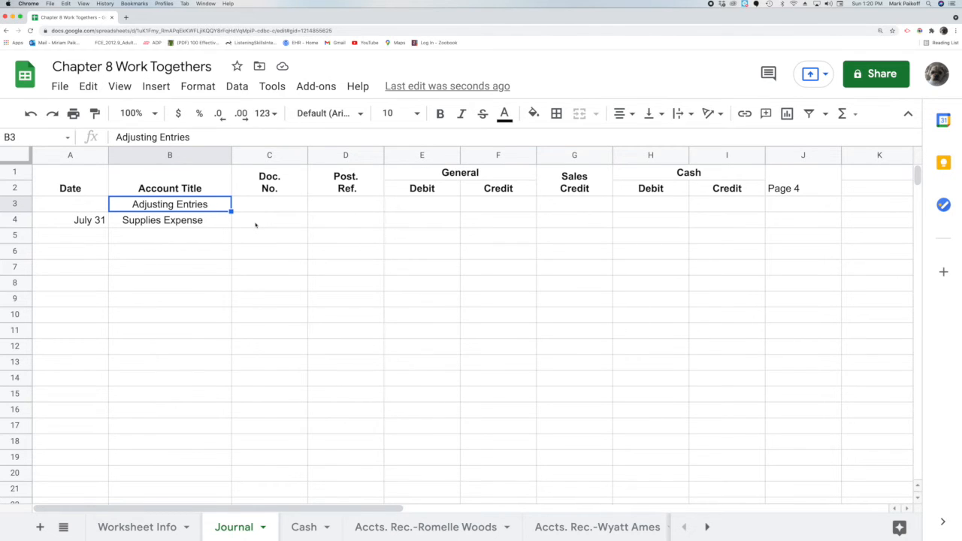
left_click(410, 223)
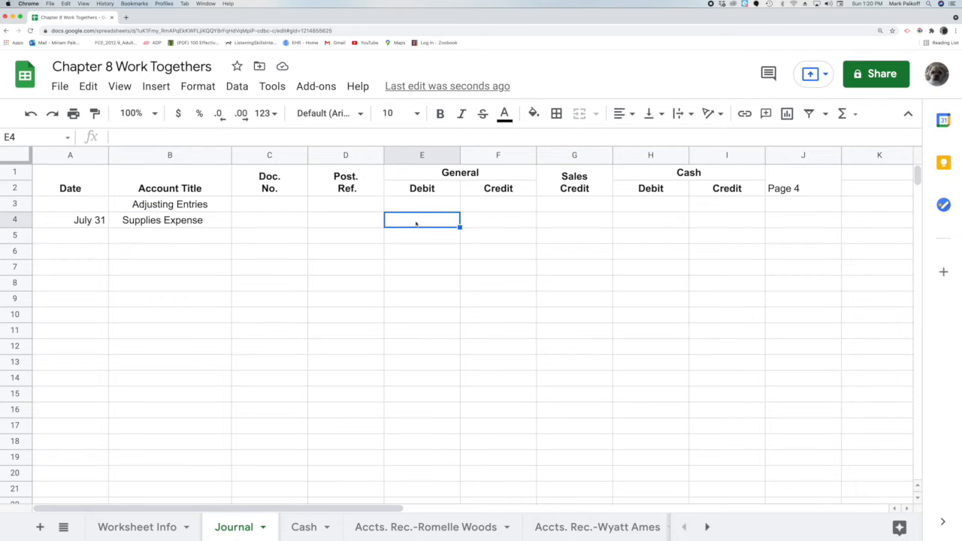
double_click(417, 222)
type("713")
key("Return")
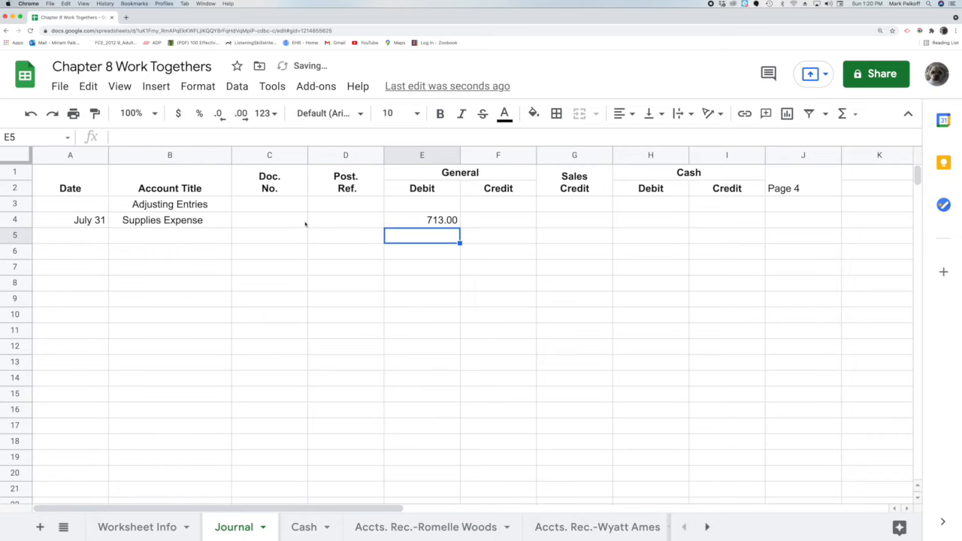
Step: Enter Supplies as the credited account in B5 with a general credit of 713 in F5
left_click(188, 236)
double_click(188, 236)
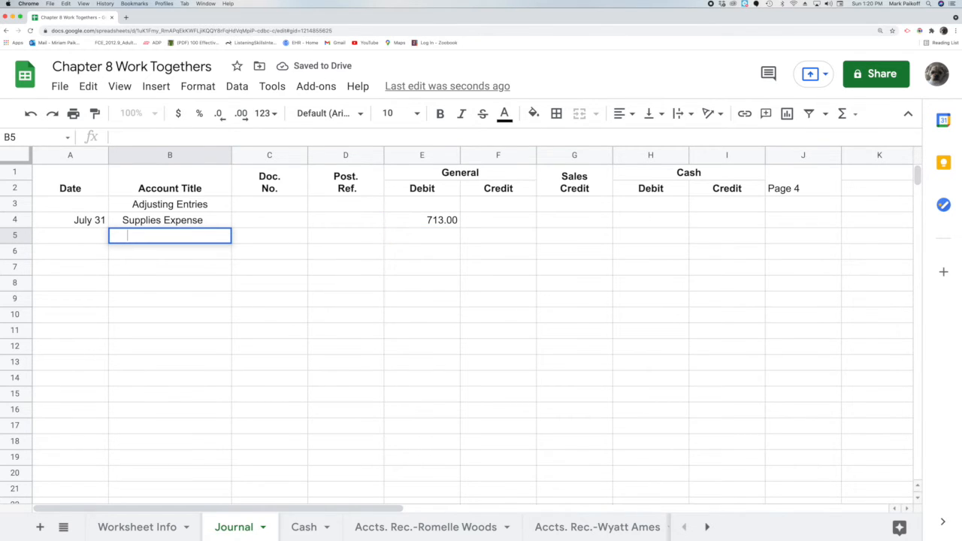
type("Supplies")
key("Return")
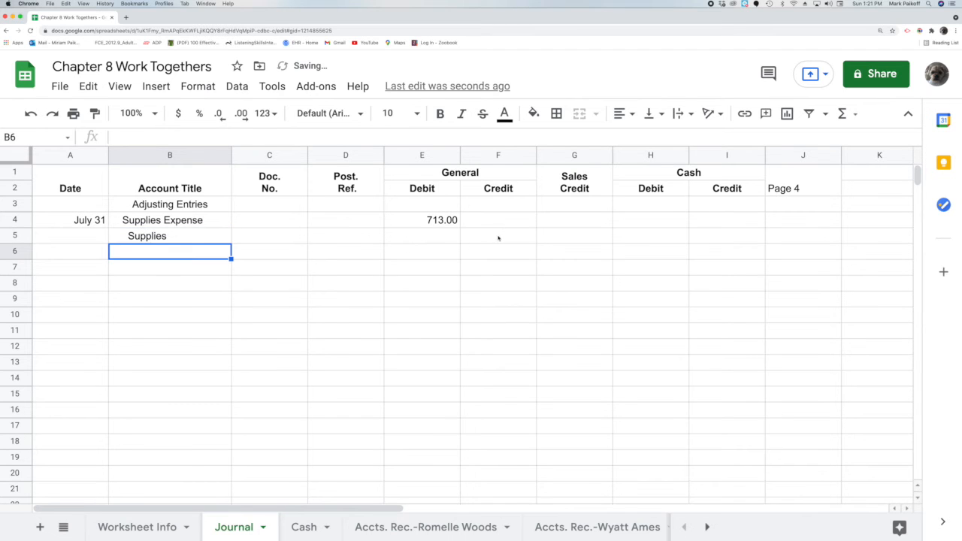
left_click(498, 238)
type("713")
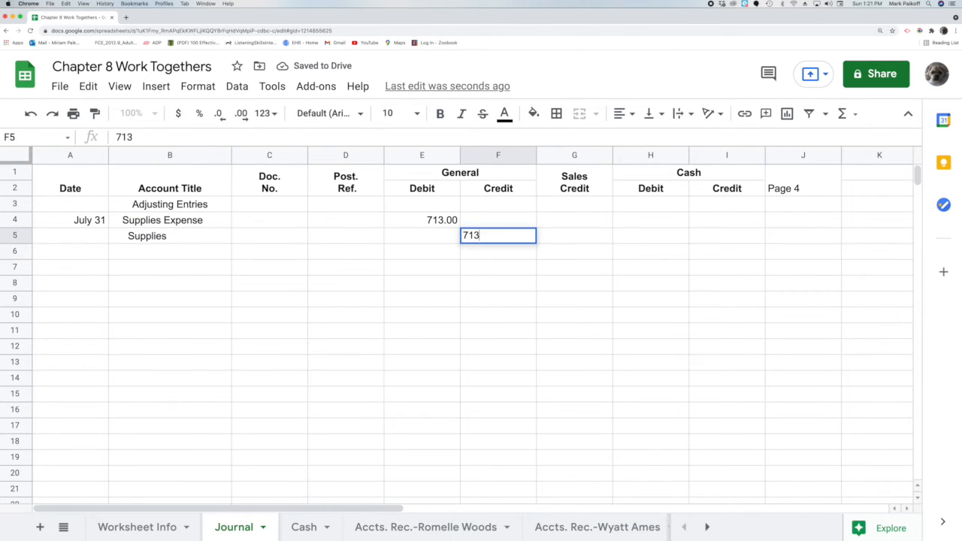
key("Return")
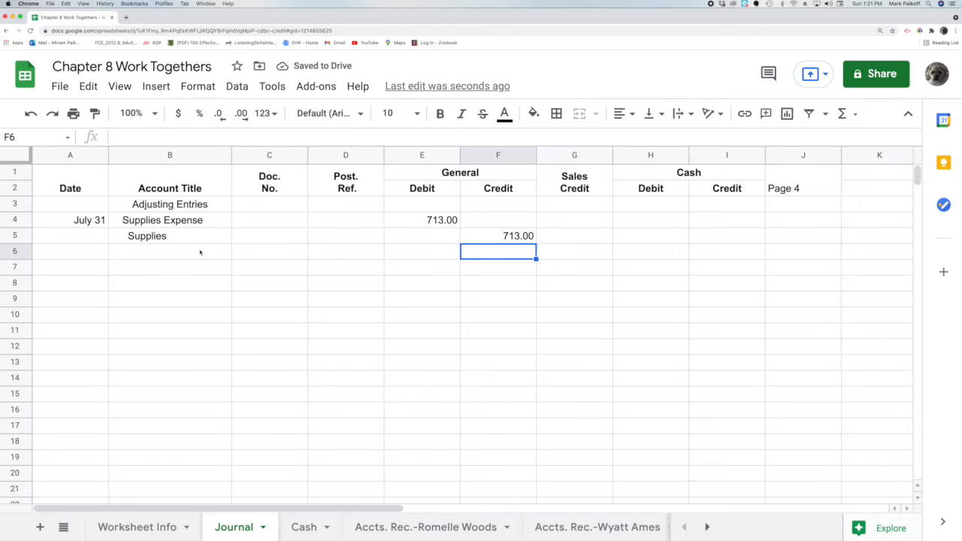
Step: Check the insurance adjustment on the Worksheet Info sheet and enter 31 as the second entry's date in A6 of the journal
left_click(200, 253)
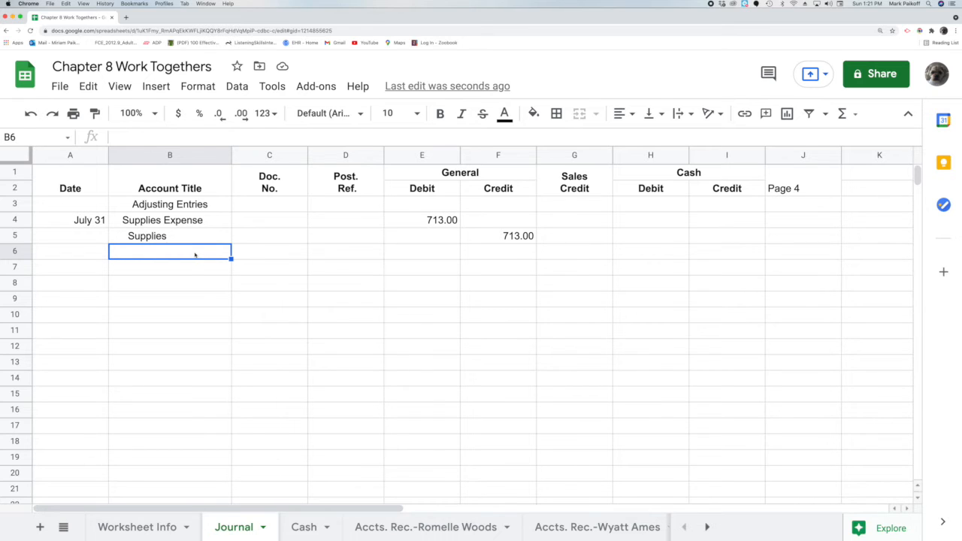
left_click(151, 527)
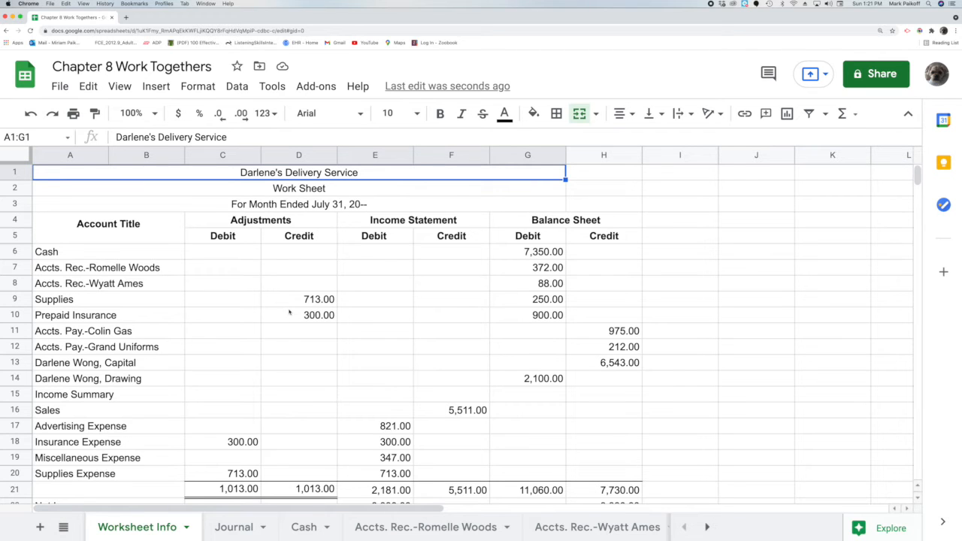
left_click(237, 524)
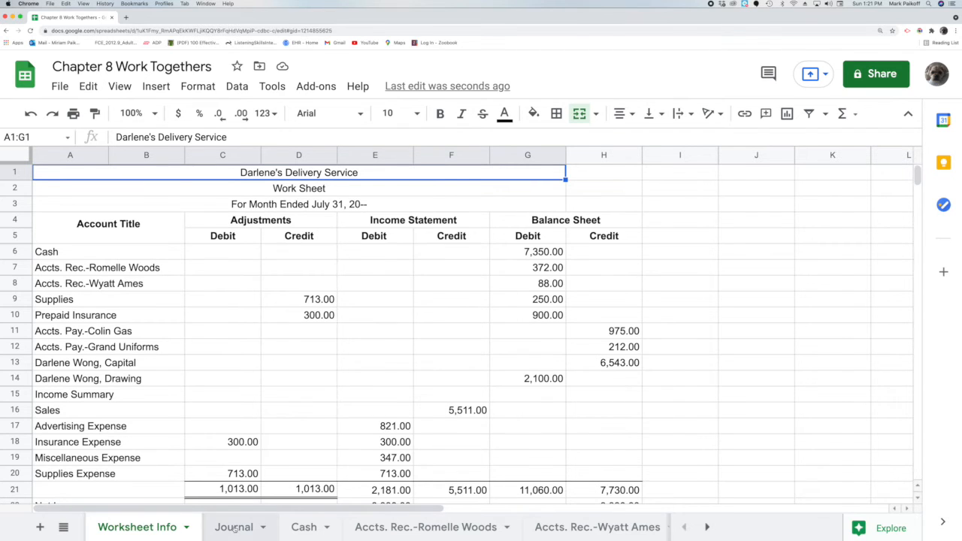
left_click(87, 254)
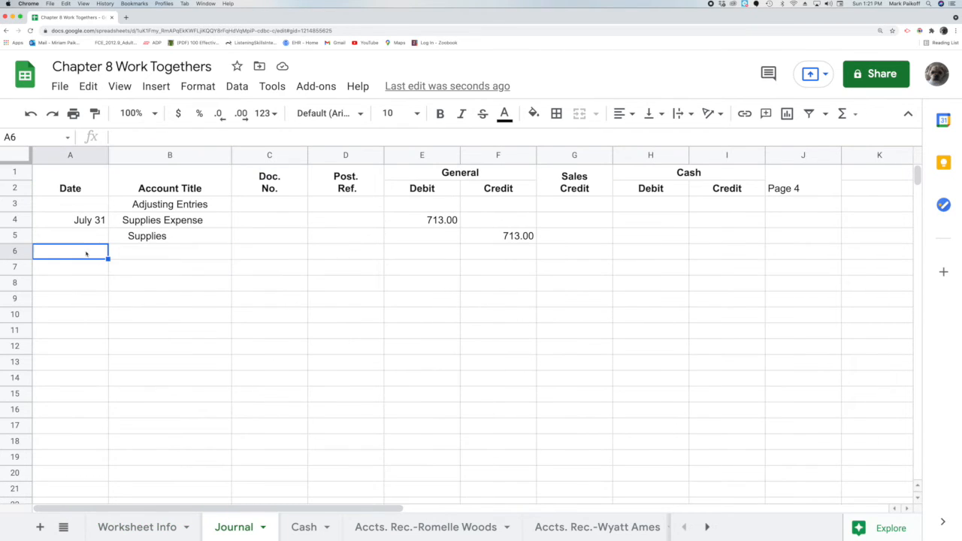
double_click(89, 253)
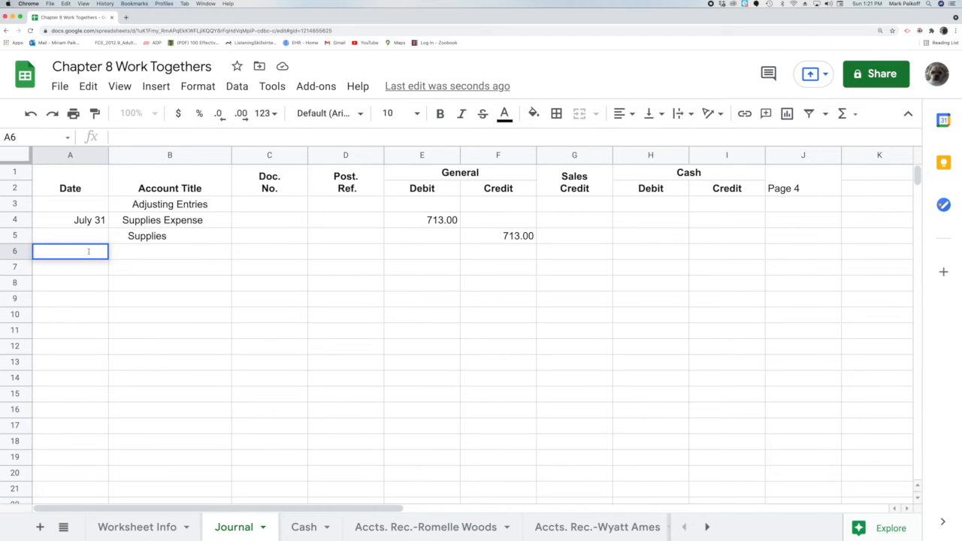
type("31")
key("Return")
Step: Enter Insurance Expense as the account title in B6 with a general debit of 300 in E6
double_click(129, 255)
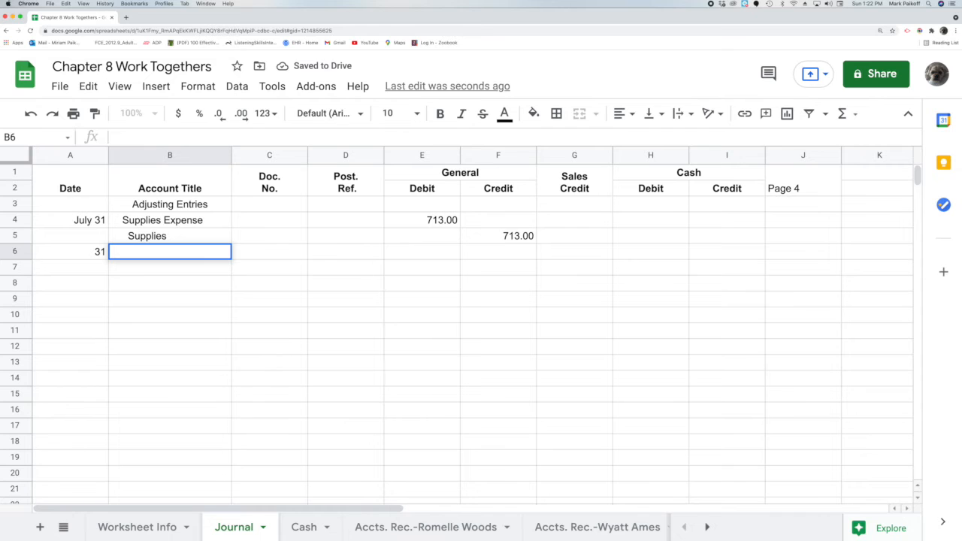
type("Insurance Expense")
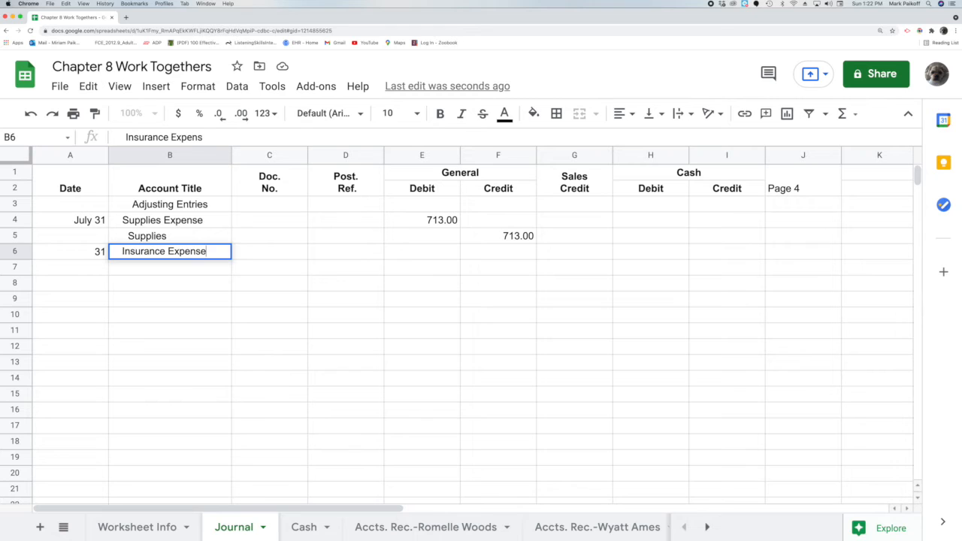
key("Return")
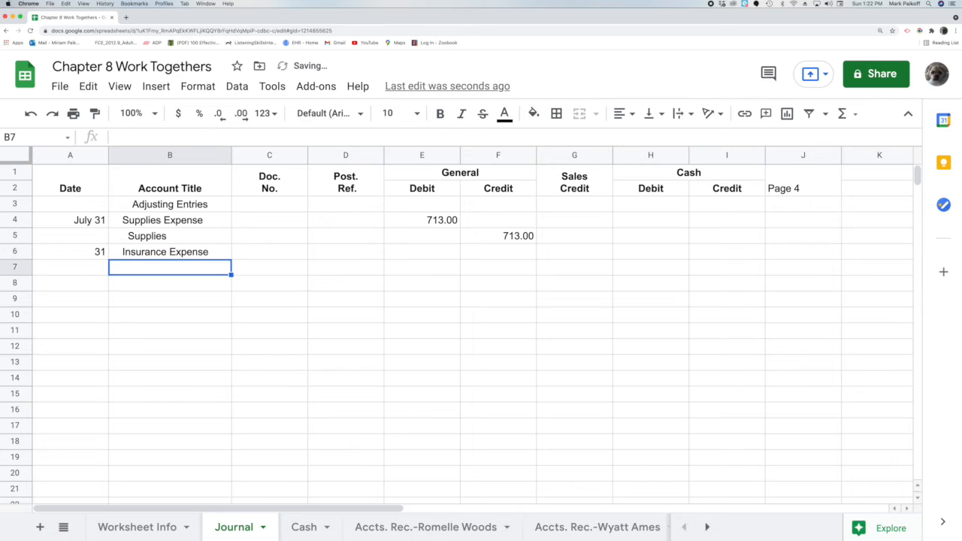
left_click(264, 256)
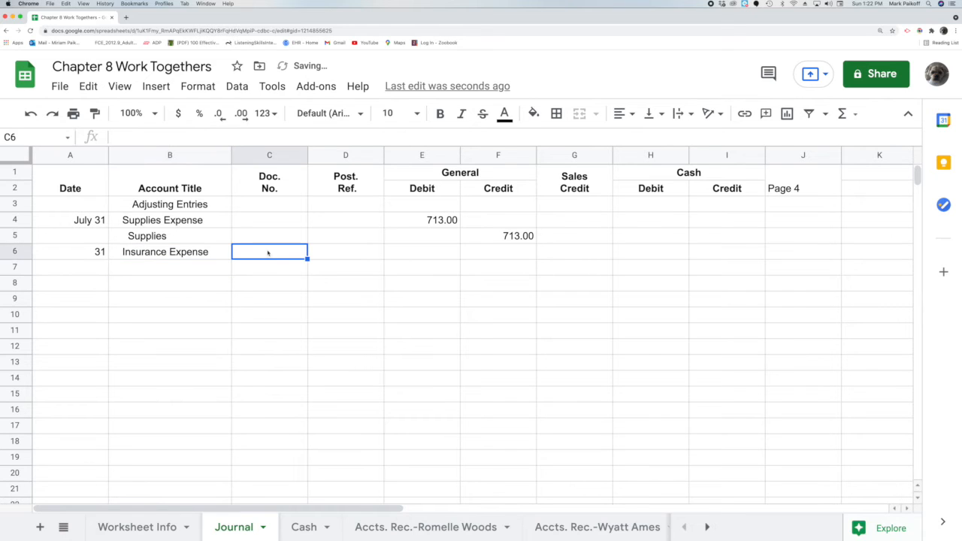
left_click(221, 206)
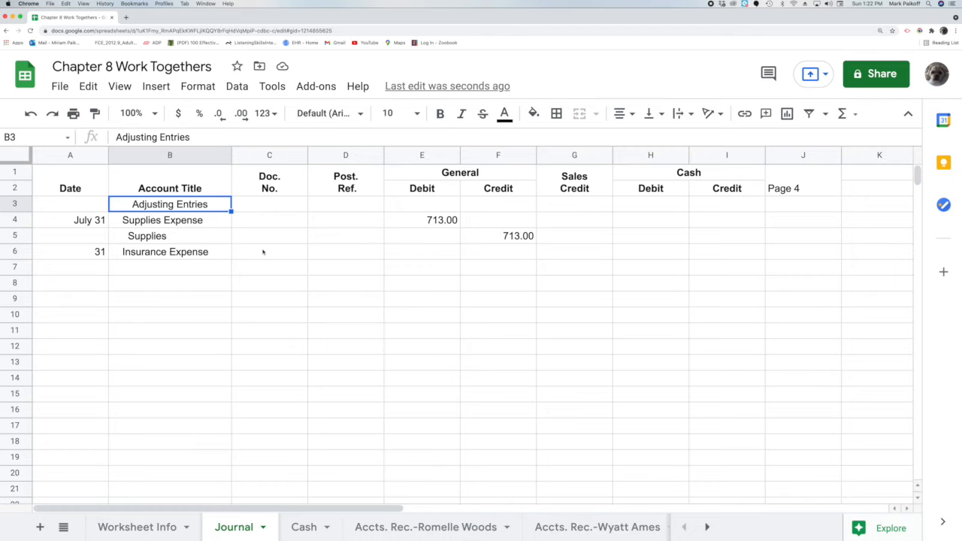
left_click(264, 252)
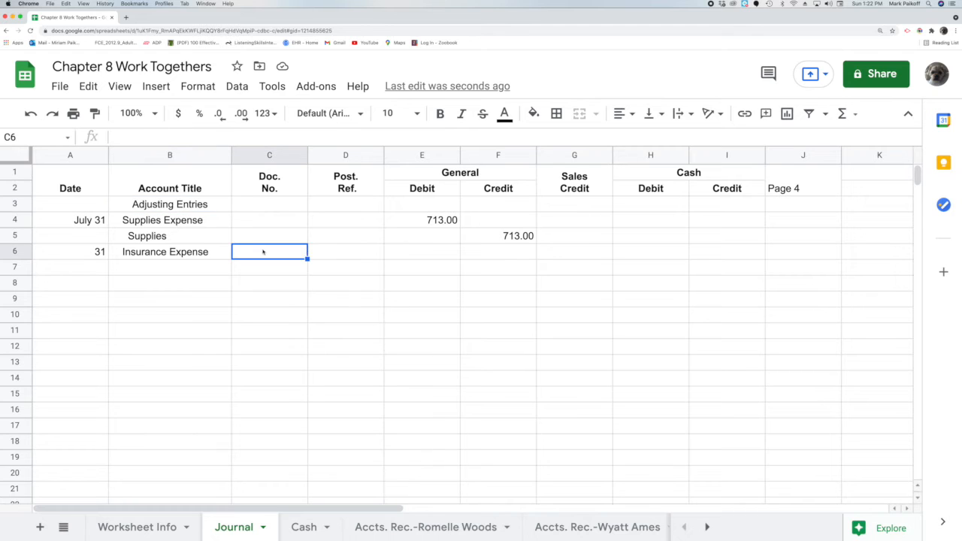
left_click(416, 251)
double_click(416, 251)
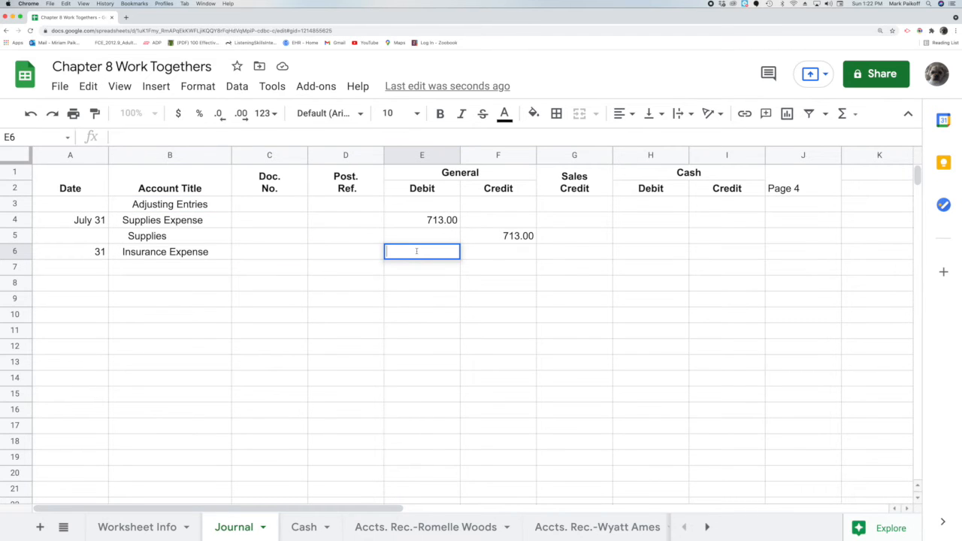
type("300")
key("Return")
Step: Enter Prepaid Insurance as the credited account in B7 with a general credit of 300 in F7
left_click(171, 264)
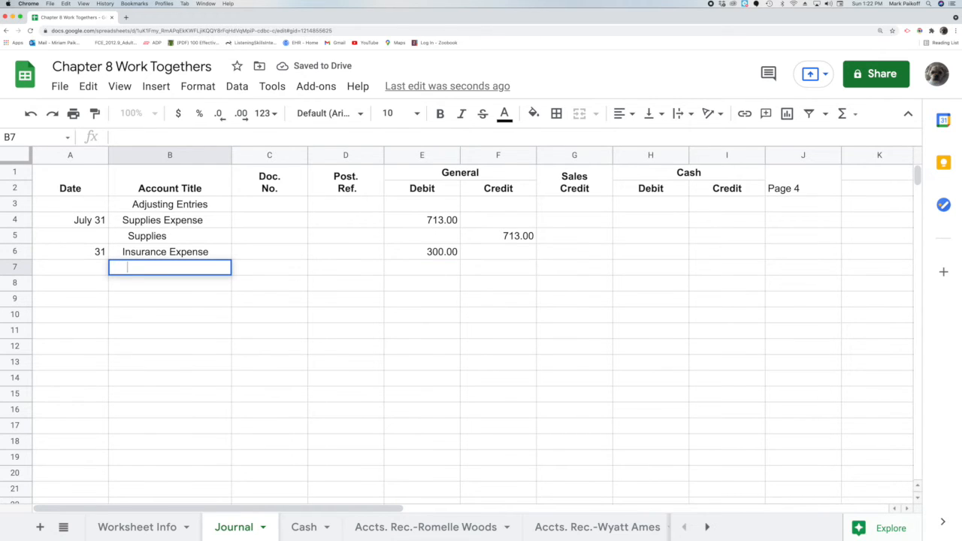
type("Prepaid Insurance")
key("Return")
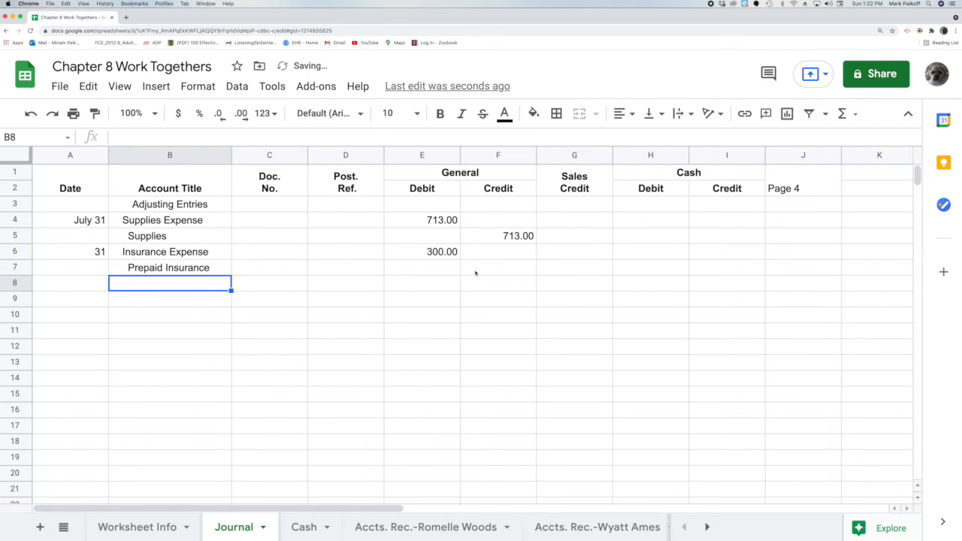
left_click(481, 269)
type("300")
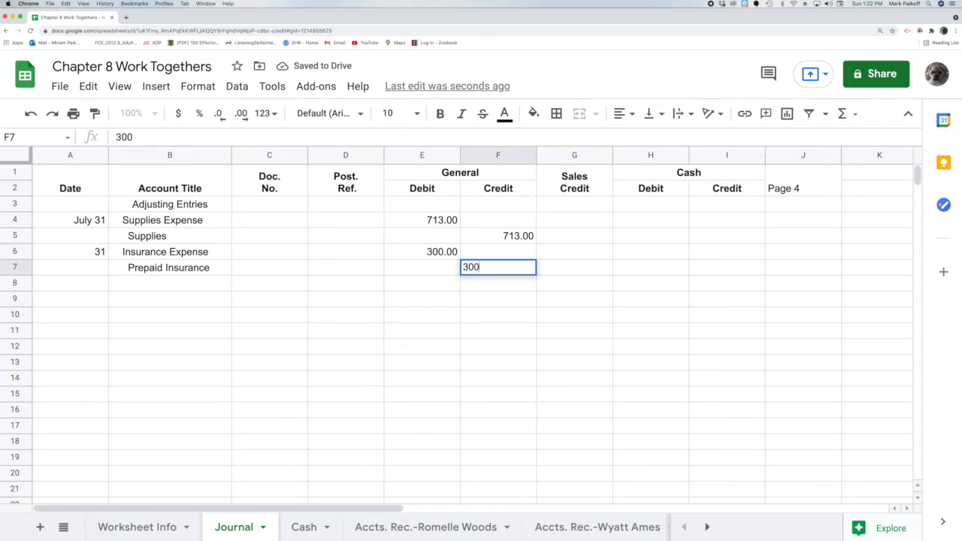
key("Return")
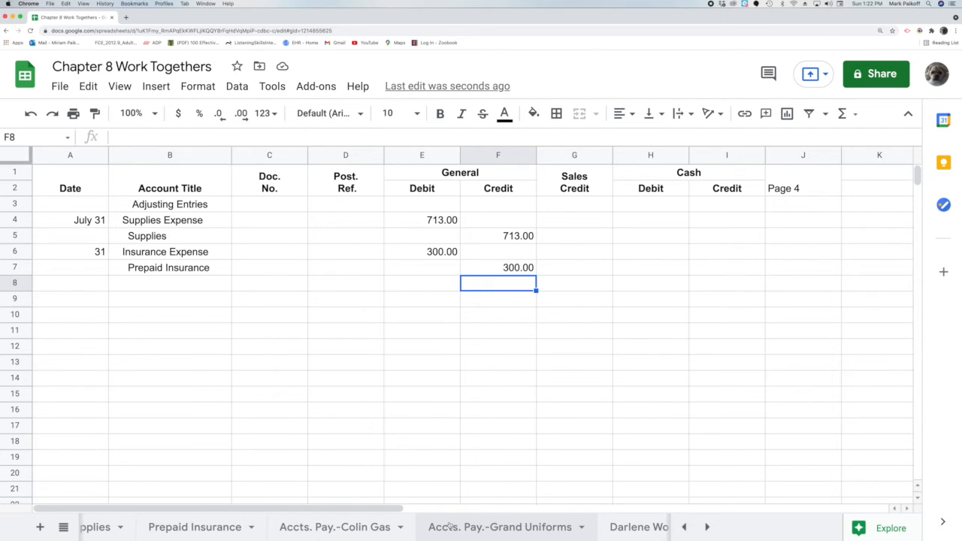
Step: On the Supplies Expense ledger sheet, enter July 31 as the date in A4 and 4 as the posting reference in C4
scroll(450, 526, "right", 6)
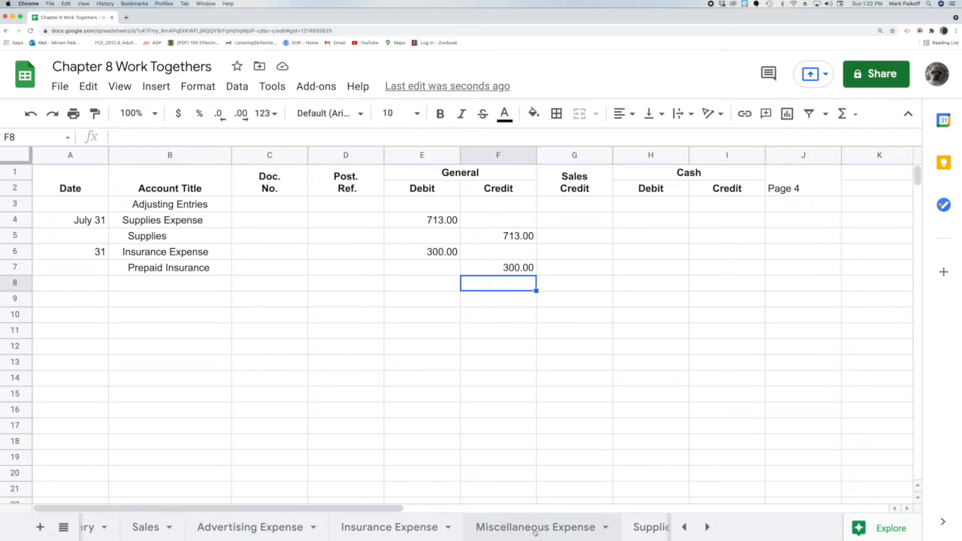
scroll(511, 532, "right", 2)
scroll(594, 529, "right", 2)
left_click(618, 528)
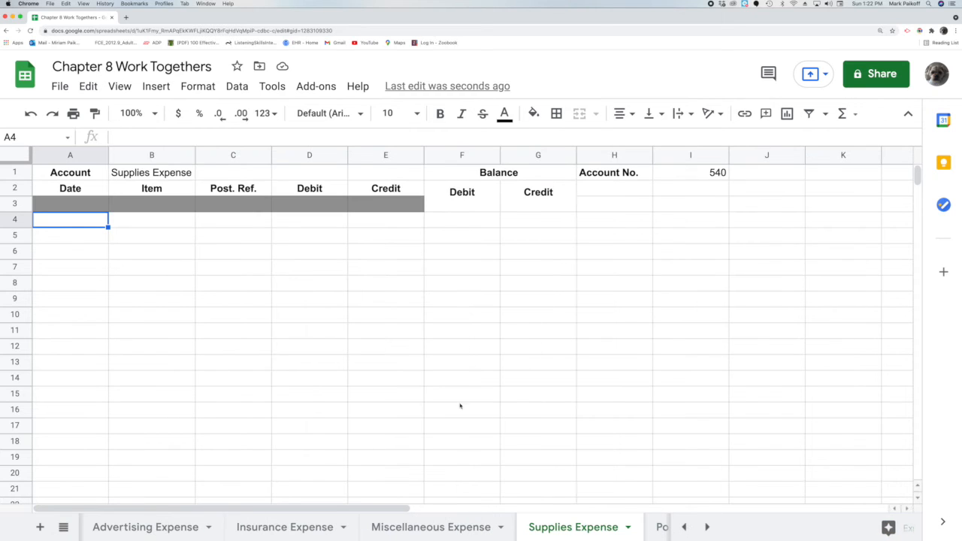
double_click(88, 219)
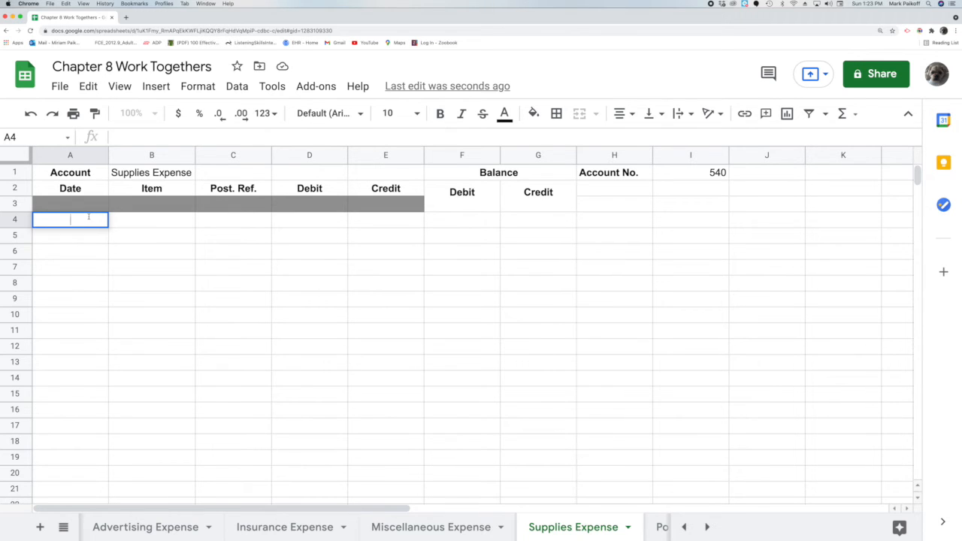
type("July 31")
key("Return")
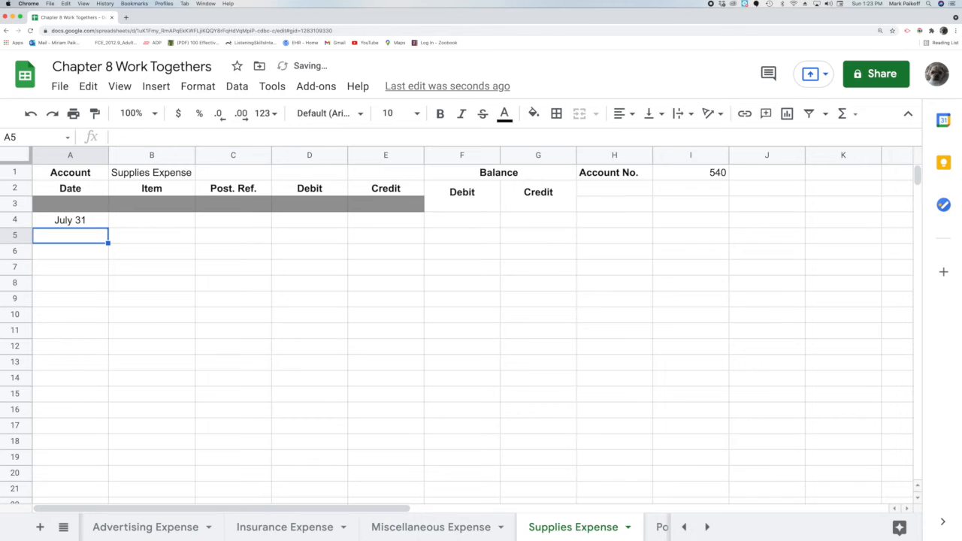
left_click(247, 218)
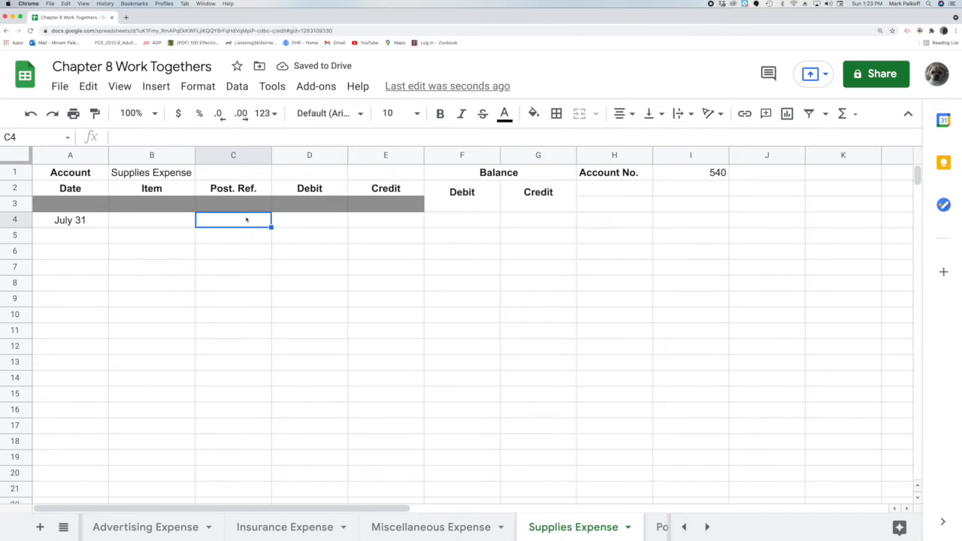
double_click(247, 219)
type("4")
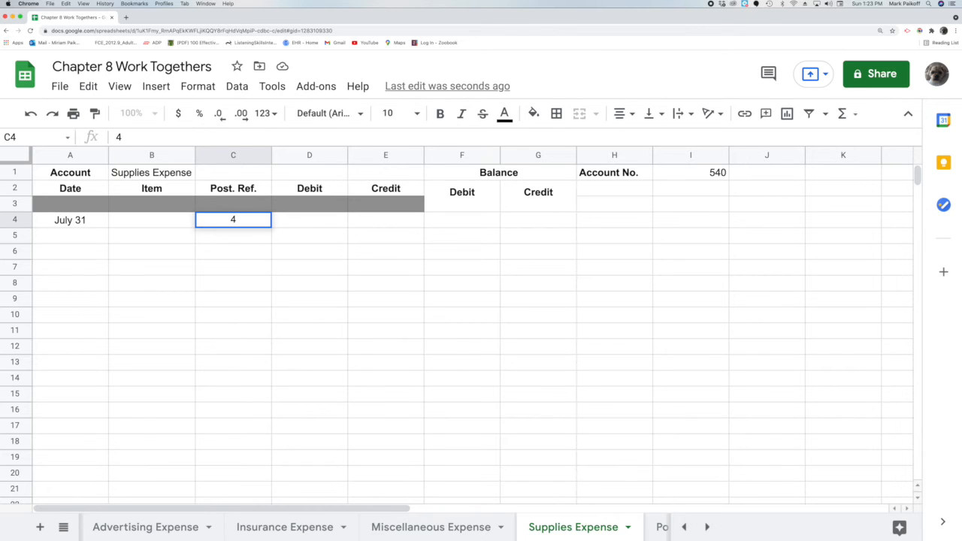
key("Return")
Step: Post a debit of 713 in D4 of the Supplies Expense ledger and a debit balance of 713 in F4
left_click(297, 222)
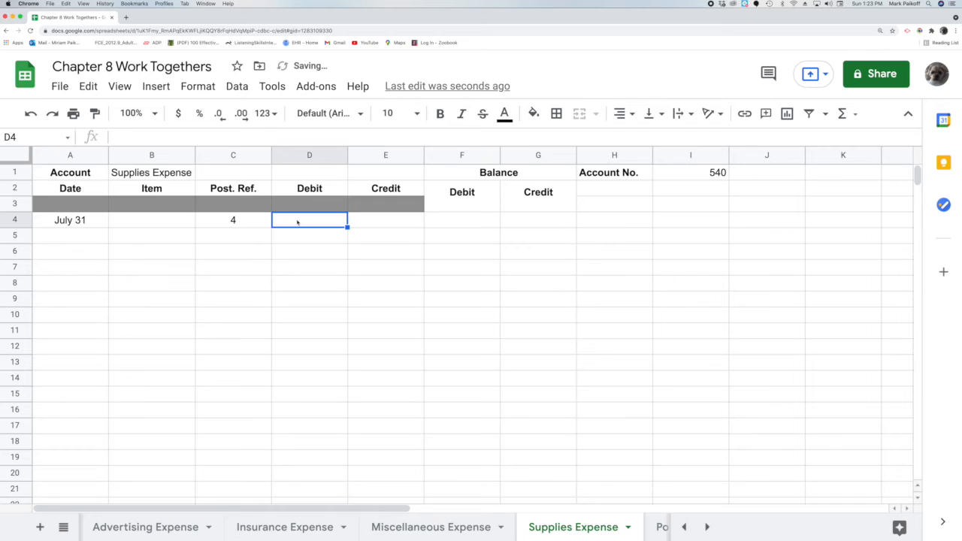
double_click(297, 222)
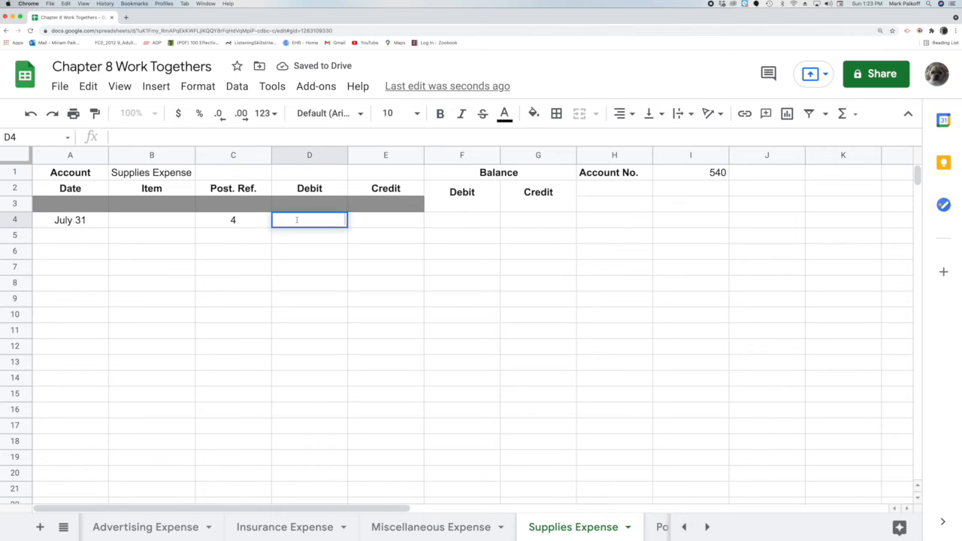
type("713")
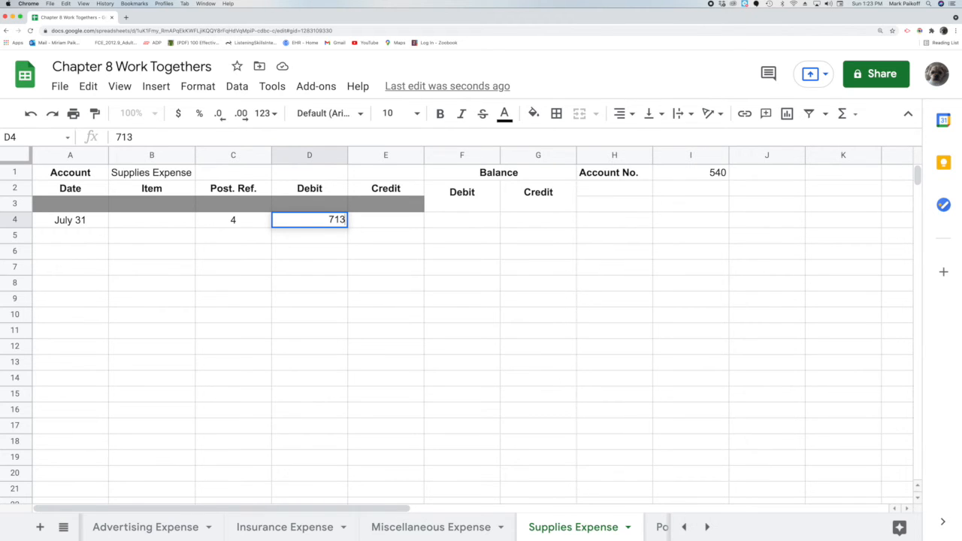
key("Return")
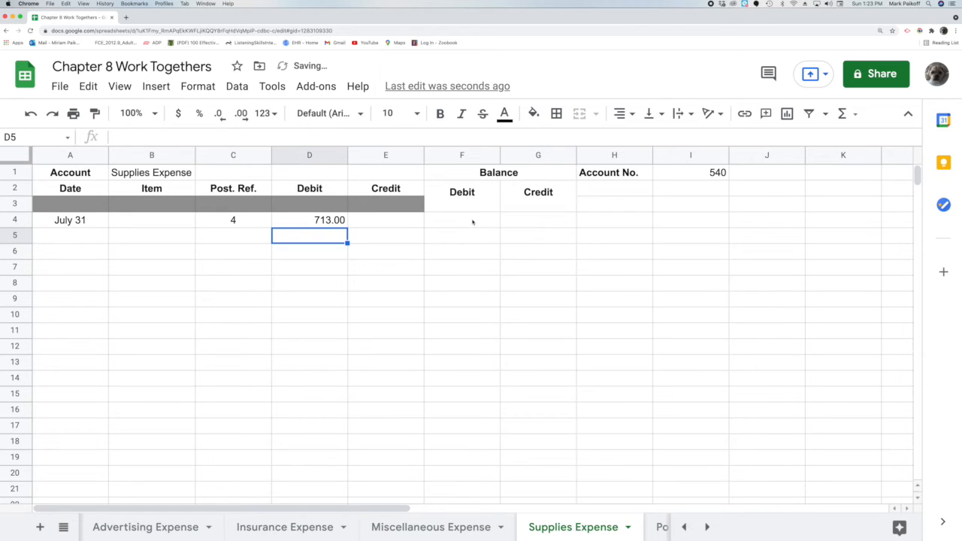
left_click(473, 222)
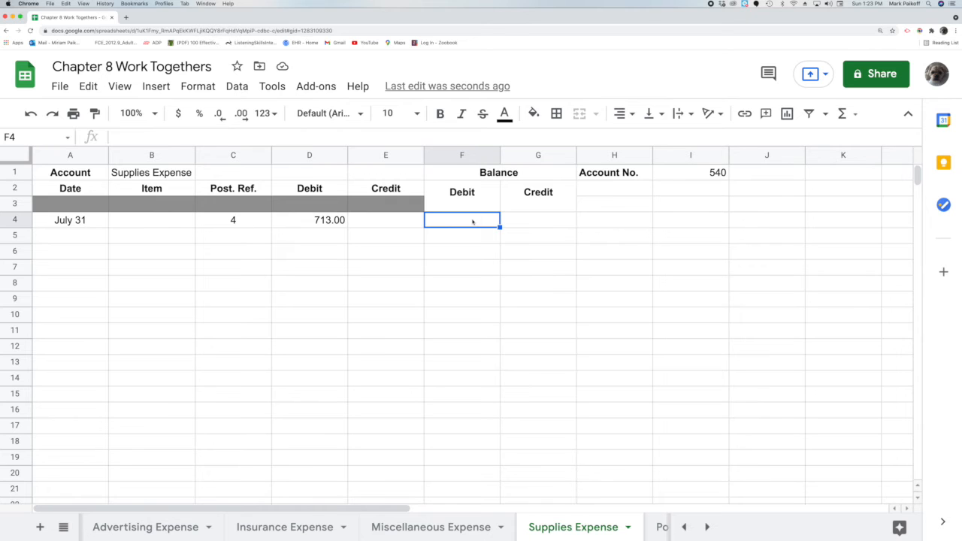
type("713")
key("Return")
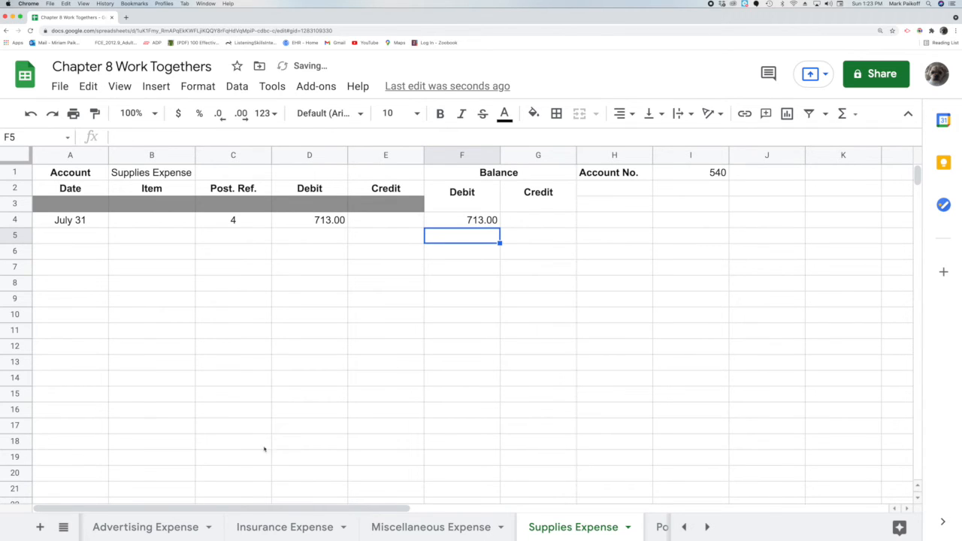
Step: On the Journal sheet, enter 540 as the posting reference for Supplies Expense in D4
scroll(180, 527, "up", 10)
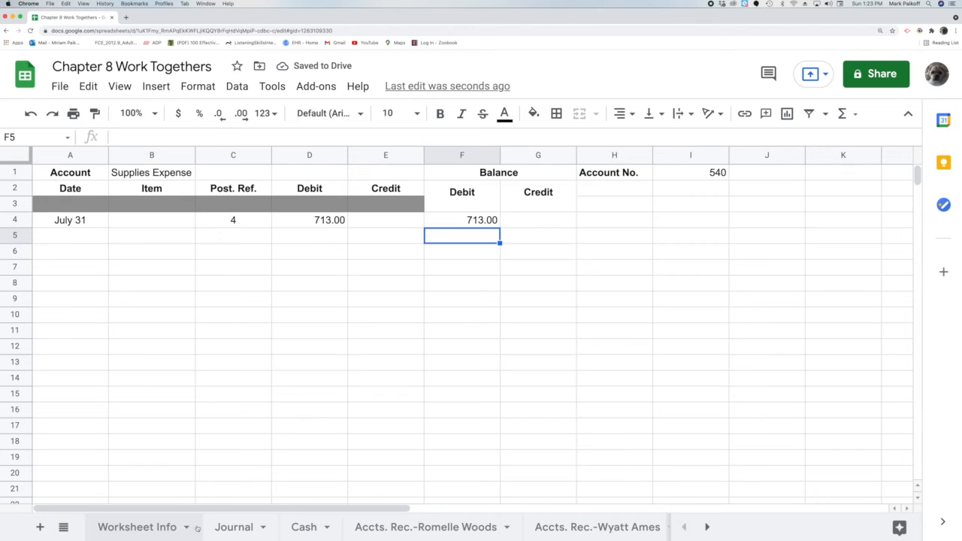
left_click(219, 530)
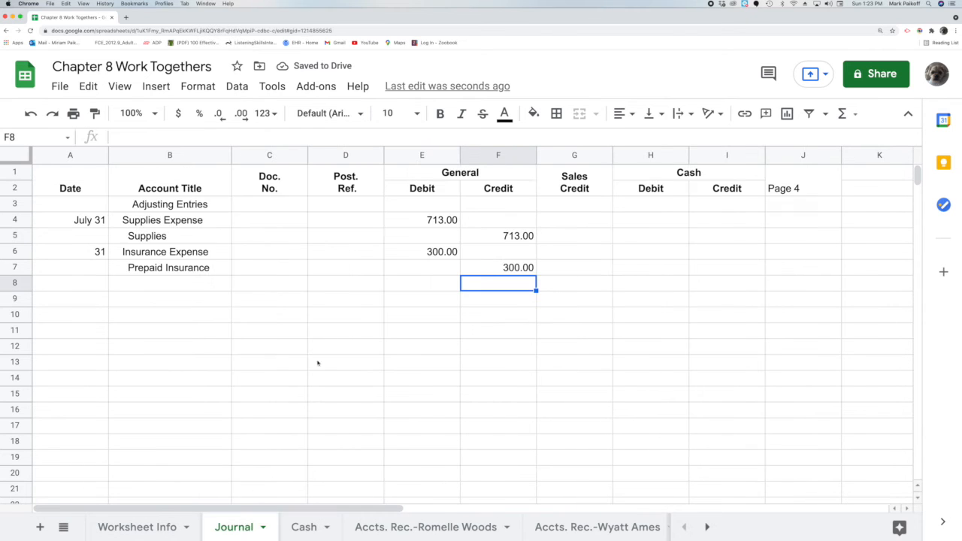
left_click(341, 220)
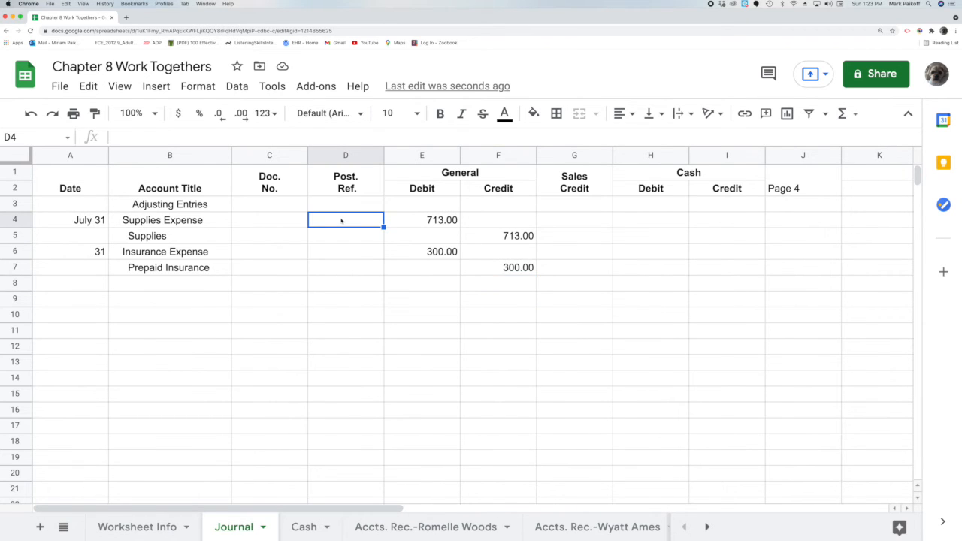
double_click(342, 219)
type("540")
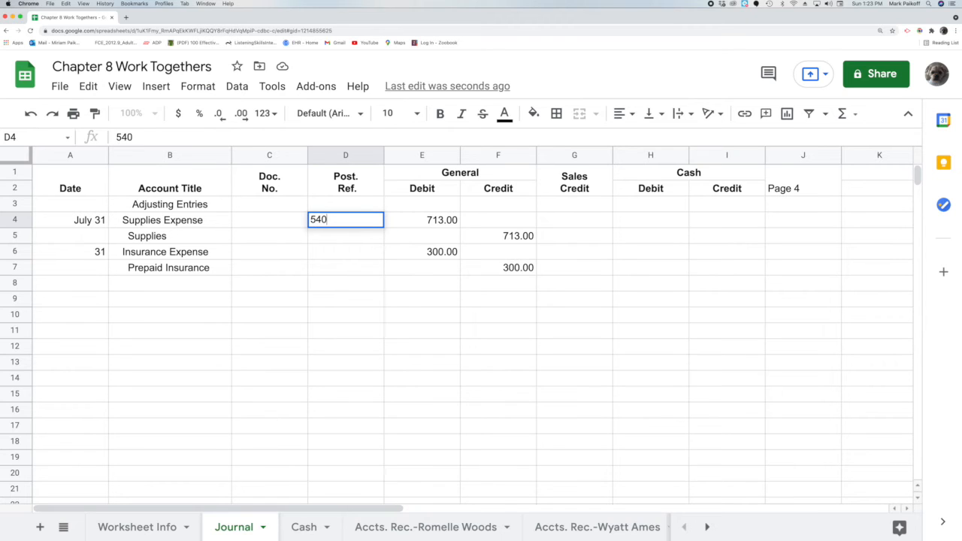
key("Return")
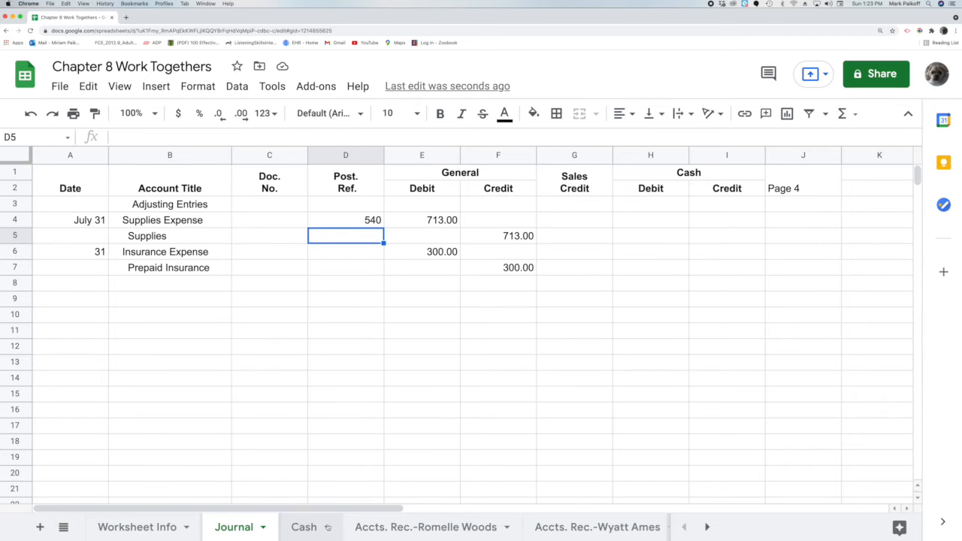
Step: On the Supplies ledger sheet, enter 31 as the date in A5 and 4 as the posting reference in C5
scroll(329, 529, "right", 2)
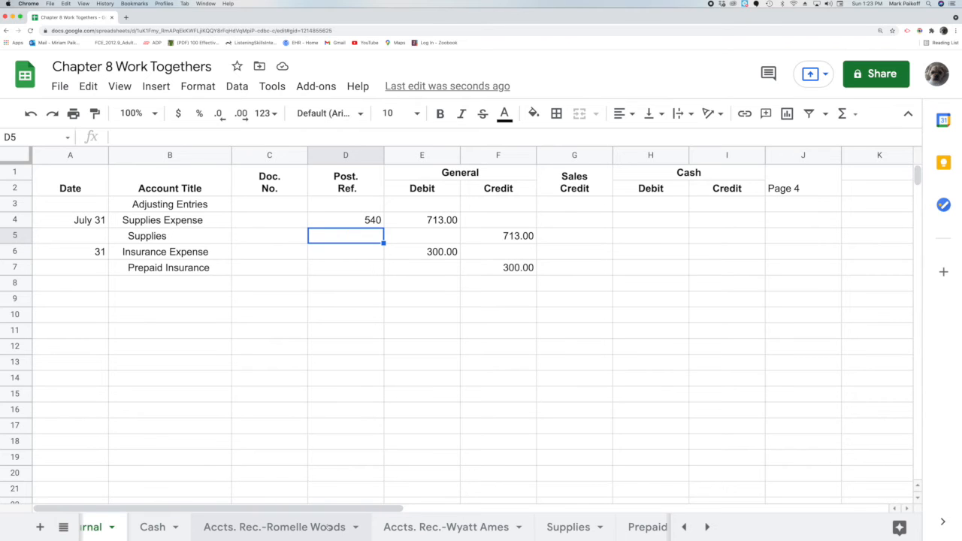
left_click(561, 529)
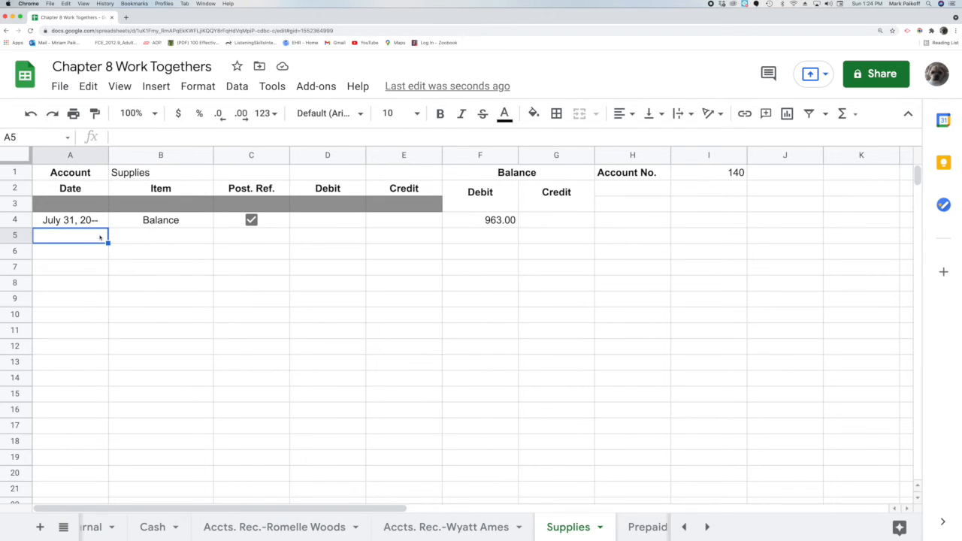
double_click(100, 237)
type("31")
key("Return")
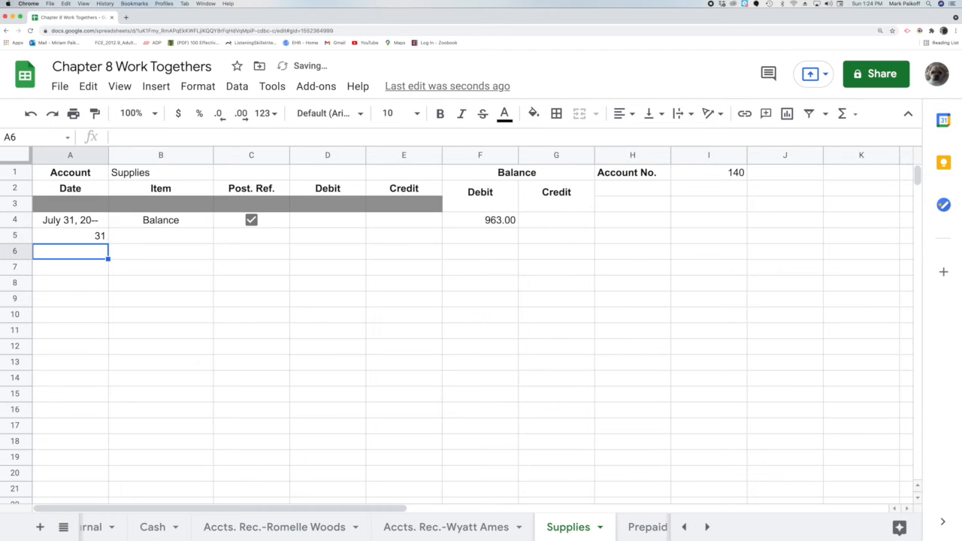
left_click(245, 237)
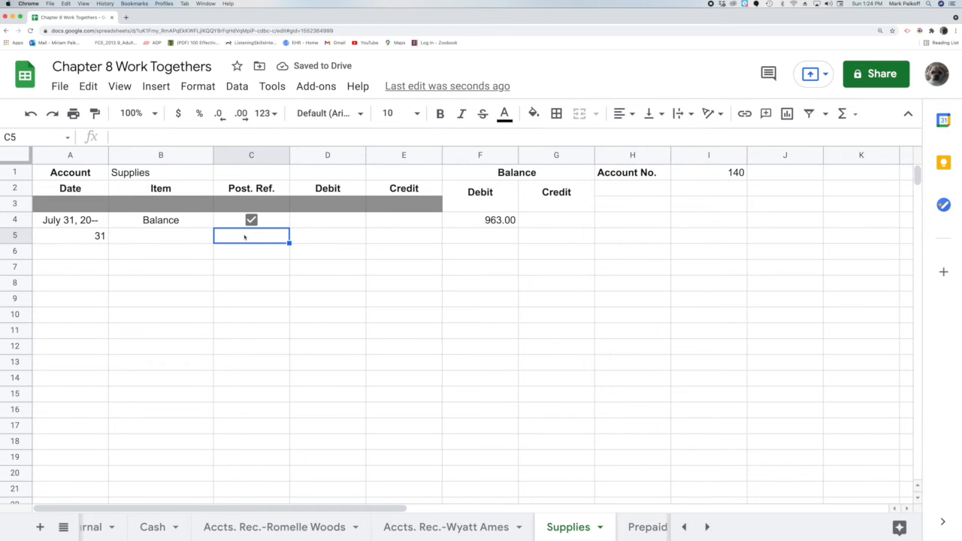
double_click(256, 237)
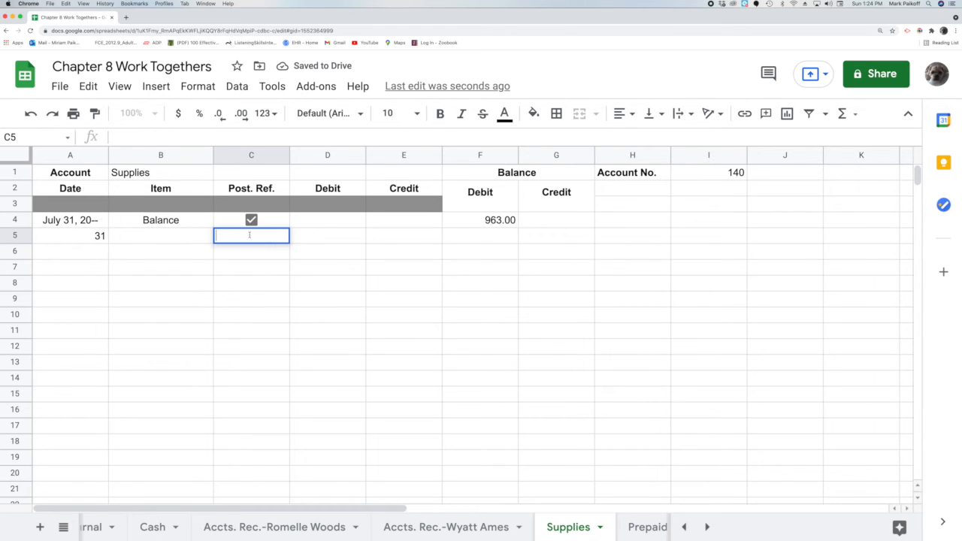
type("4")
key("Return")
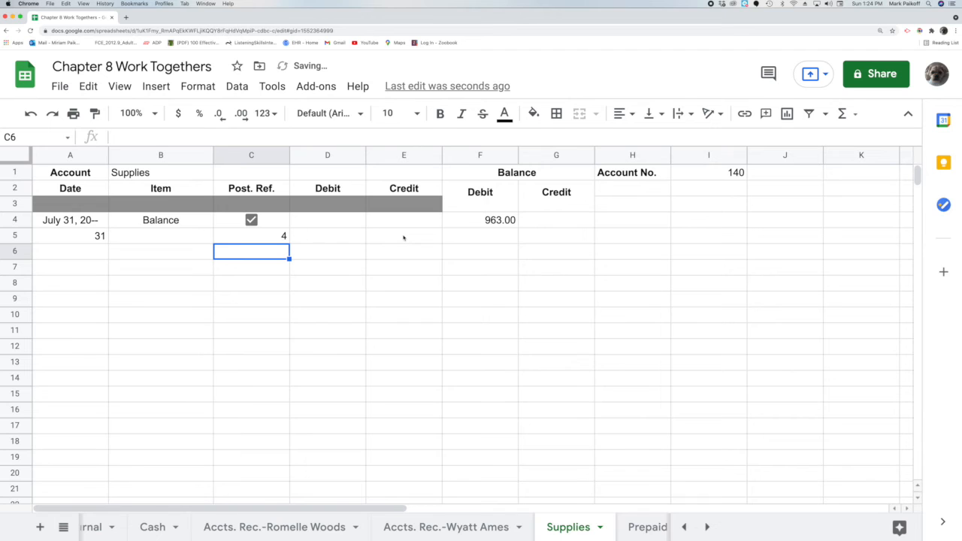
Step: Post a credit of 713 in E5 of the Supplies ledger
left_click(404, 237)
double_click(404, 237)
type("713")
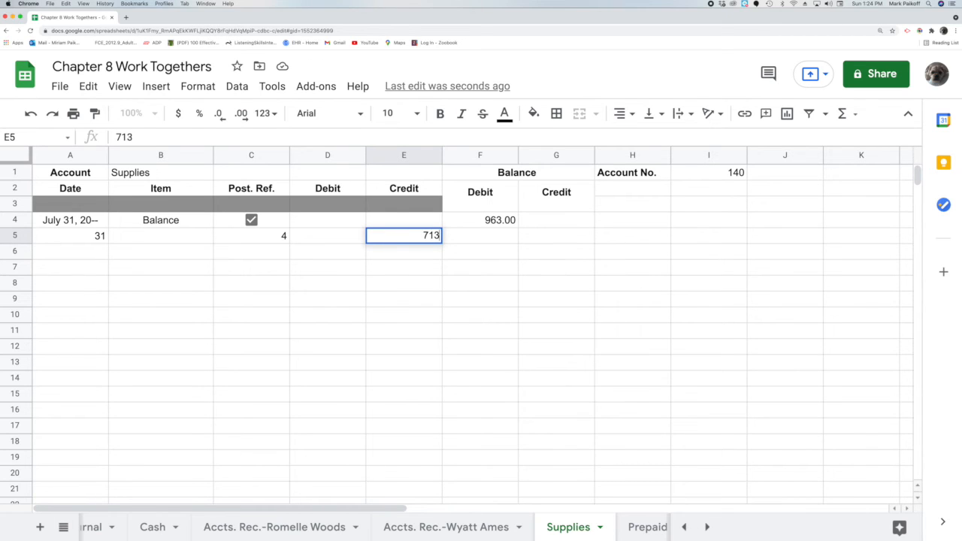
key("Return")
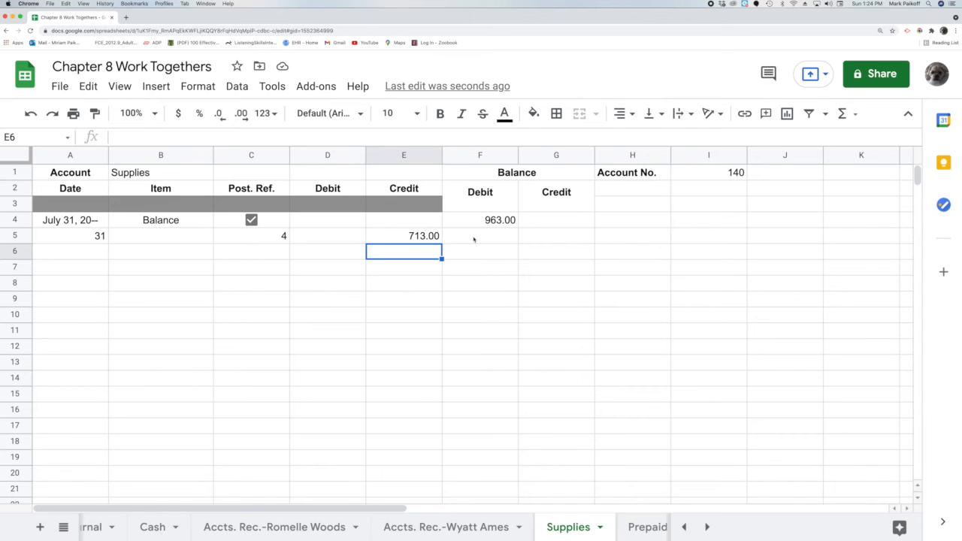
Step: Calculate the new Supplies debit balance in F5 with the formula =F4-E5
left_click(474, 239)
type("=")
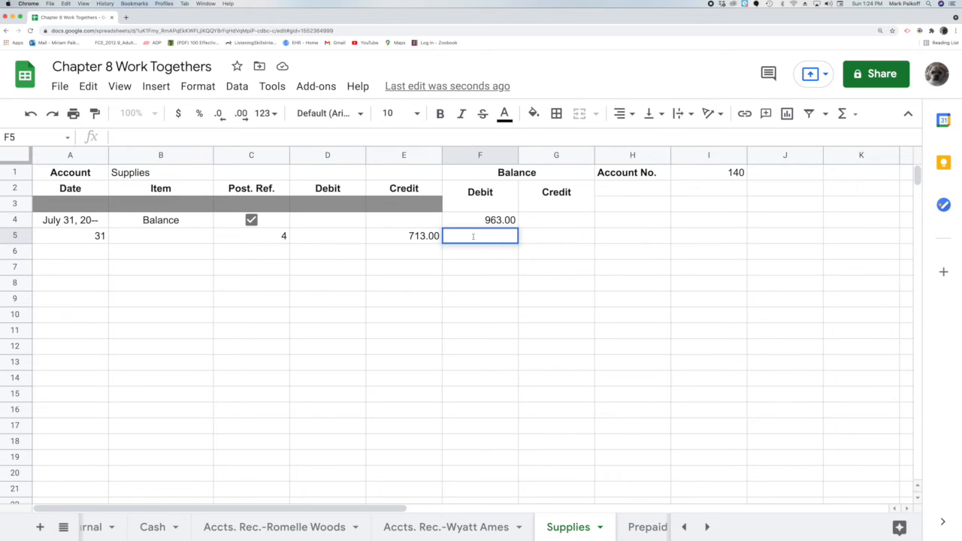
left_click(478, 222)
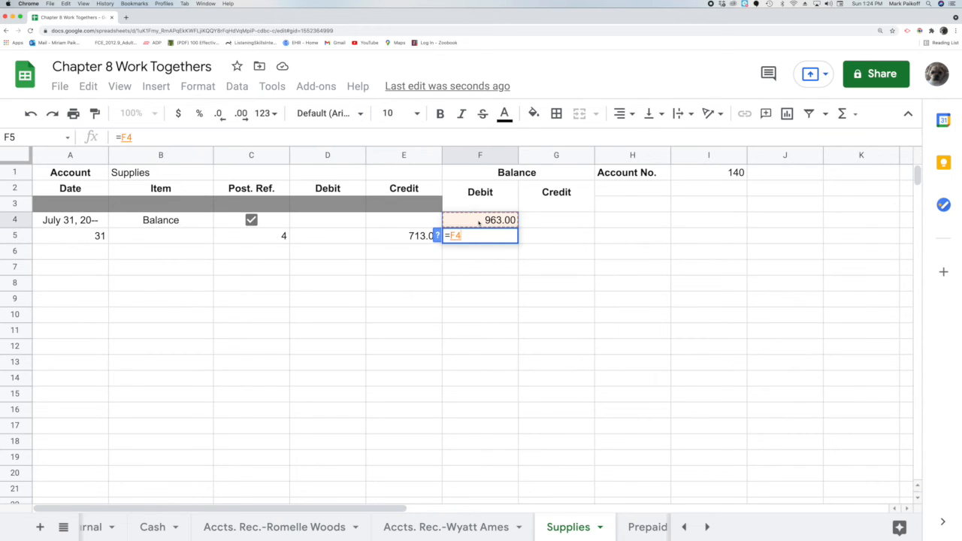
type("-")
left_click(419, 238)
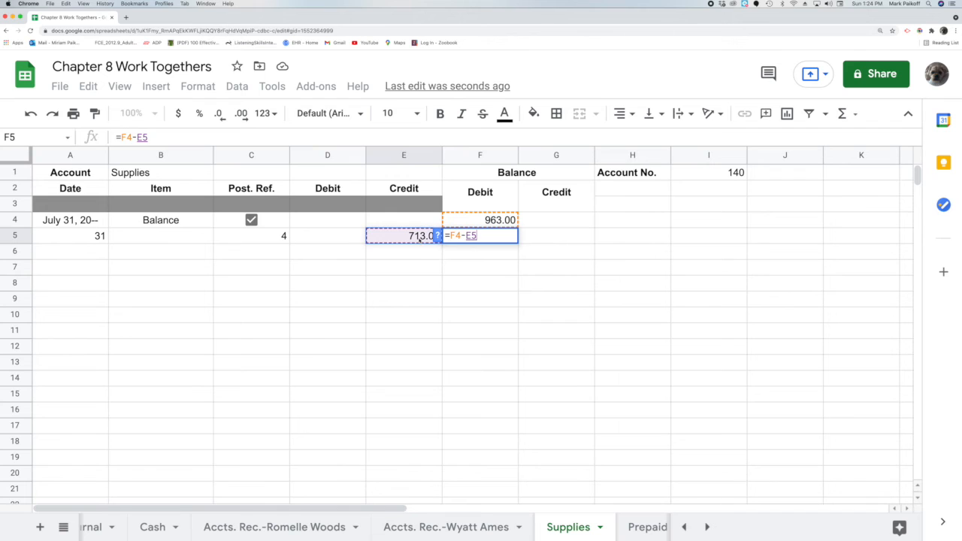
key("Return")
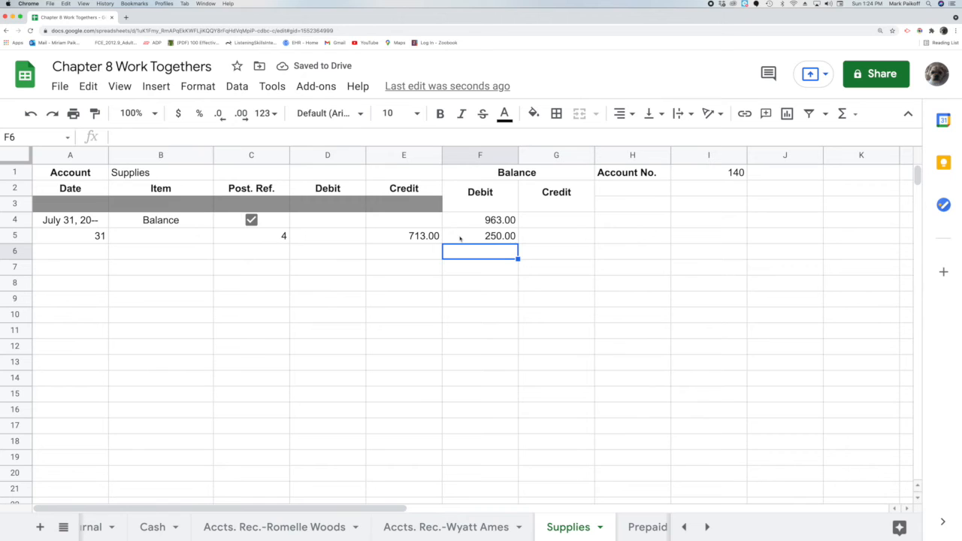
Step: On the Journal sheet, enter 140 as the posting reference for Supplies in D5
scroll(240, 530, "left", 3)
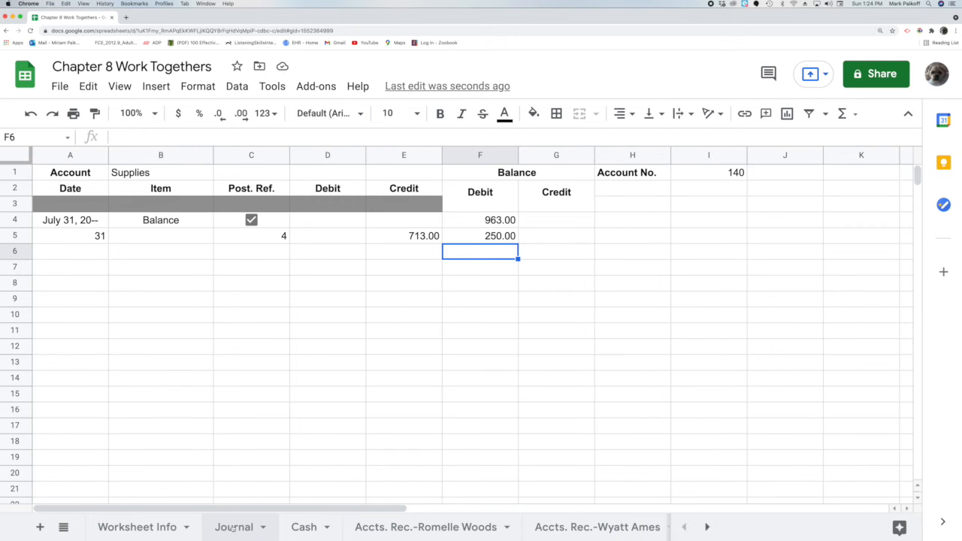
left_click(233, 527)
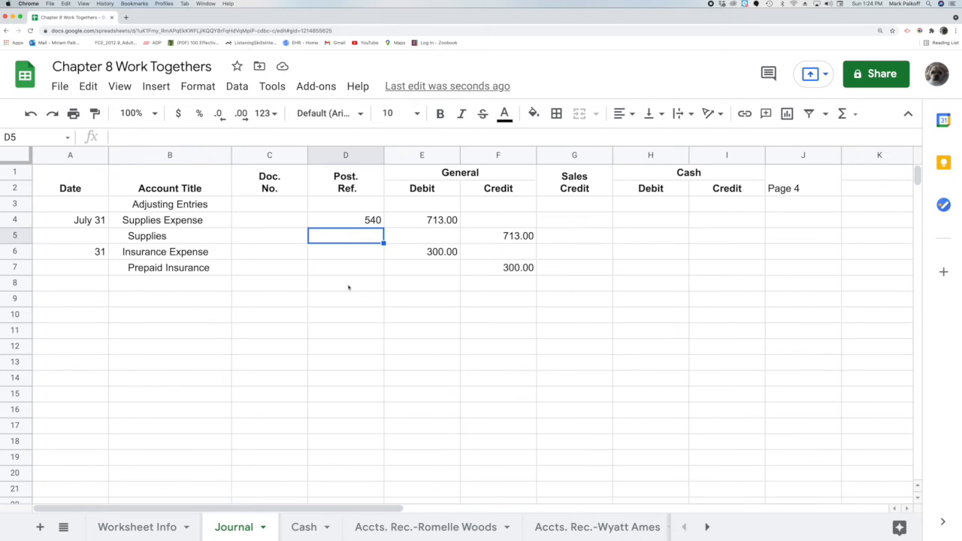
double_click(347, 236)
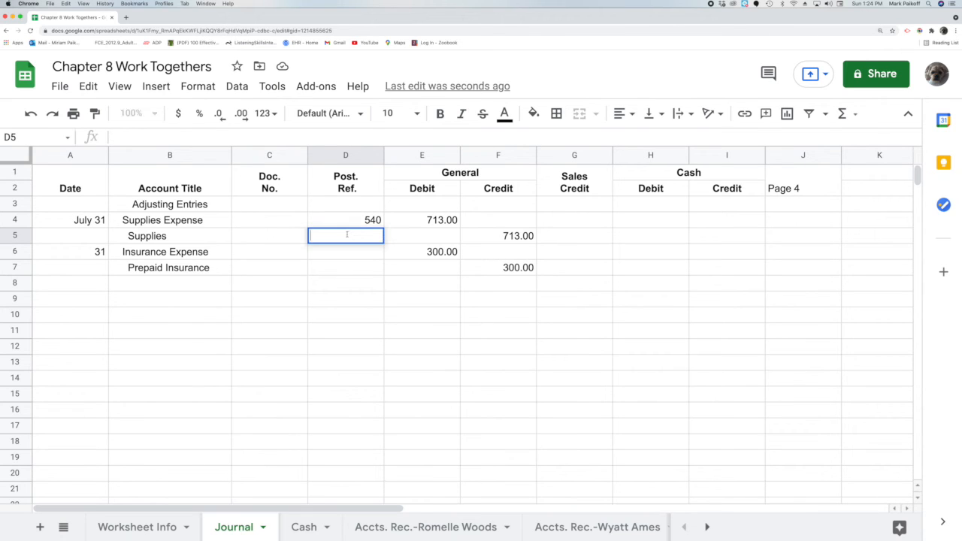
type("140")
key("Return")
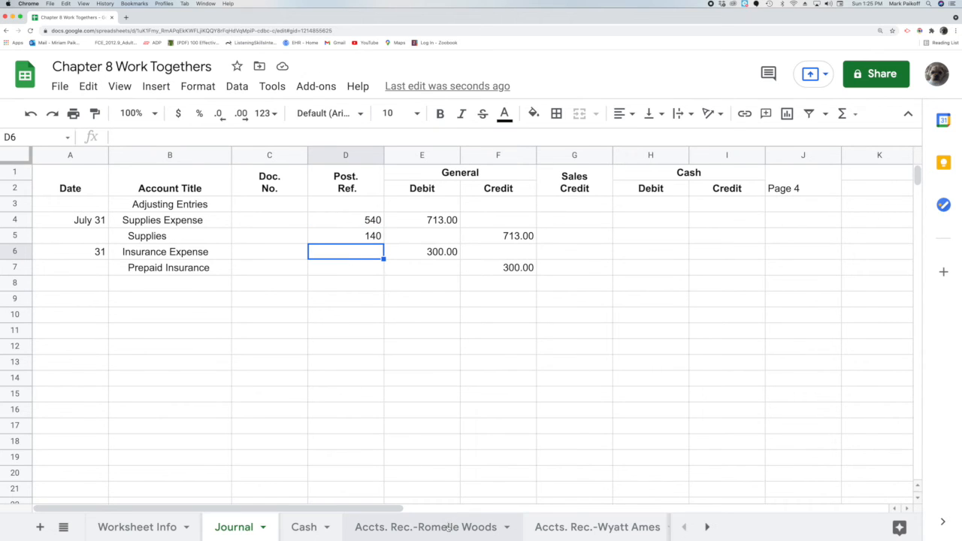
Step: On the Insurance Expense ledger sheet, enter July 31 as the date in A4 and 4 as the posting reference in C4
scroll(448, 528, "right", 10)
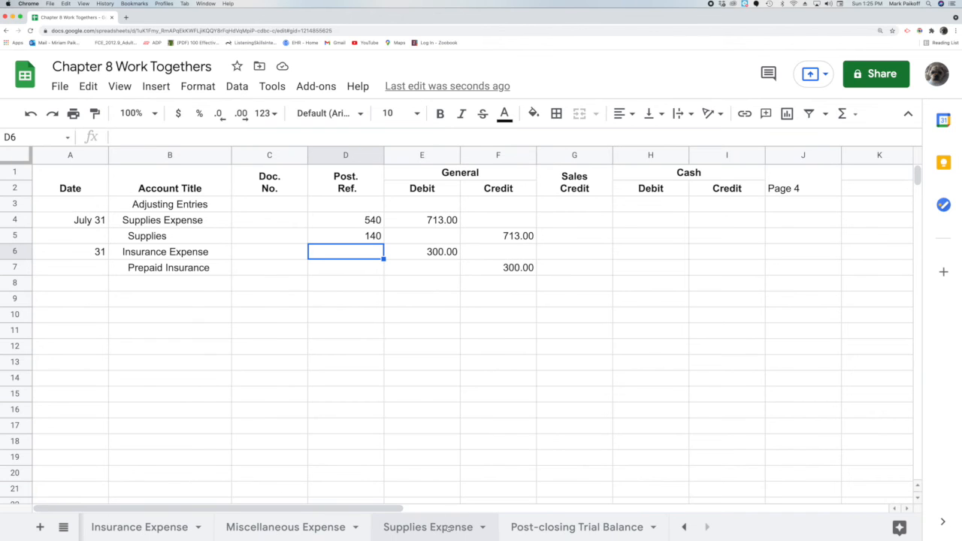
scroll(358, 528, "left", 2)
left_click(294, 529)
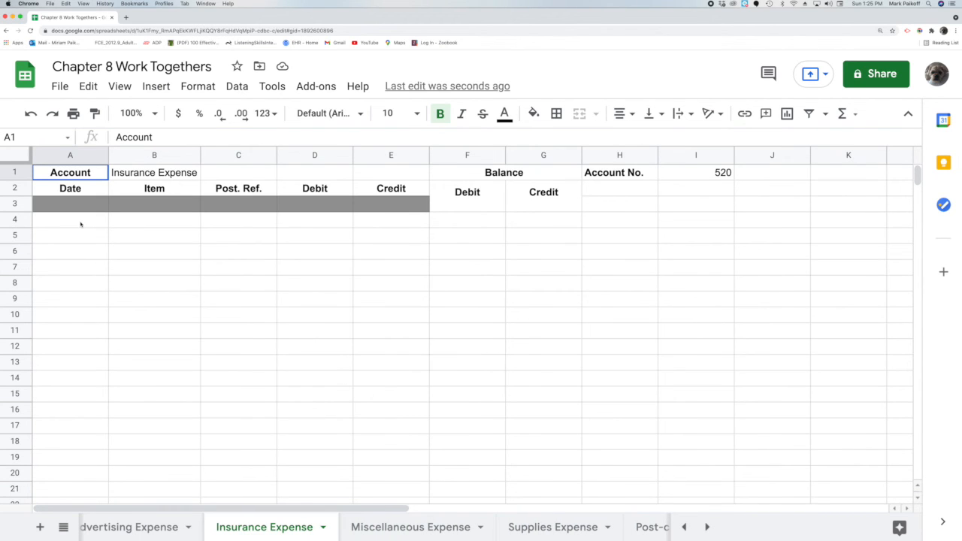
left_click(80, 224)
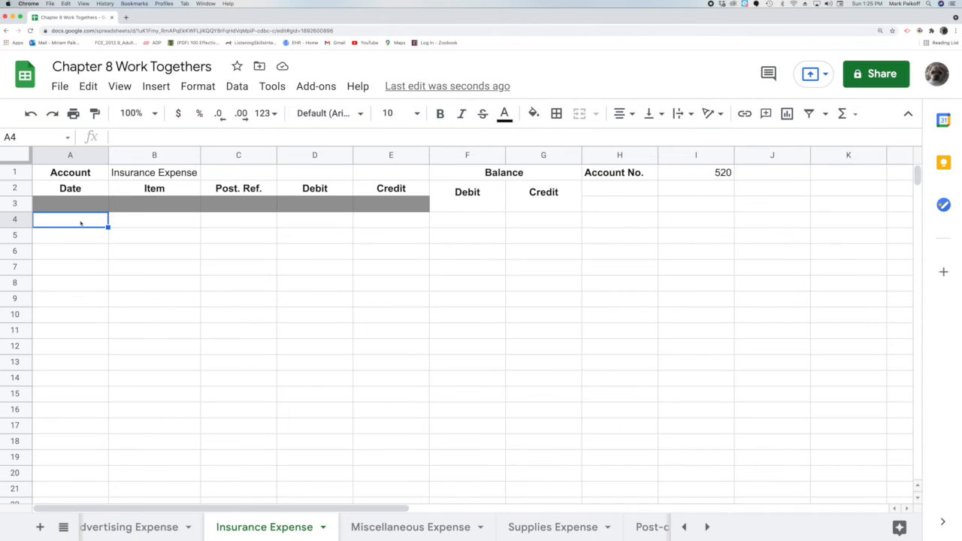
type("July 31")
key("Return")
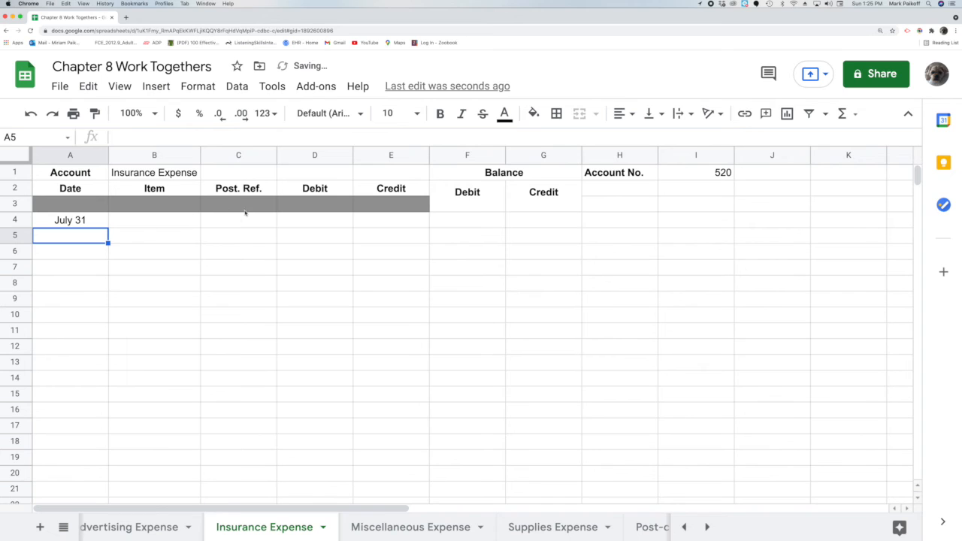
double_click(240, 219)
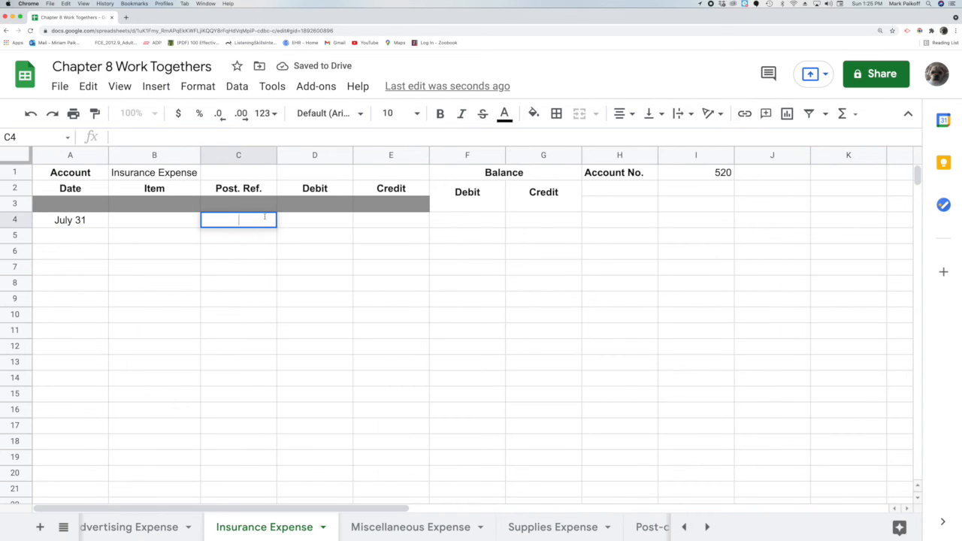
type("4")
key("Return")
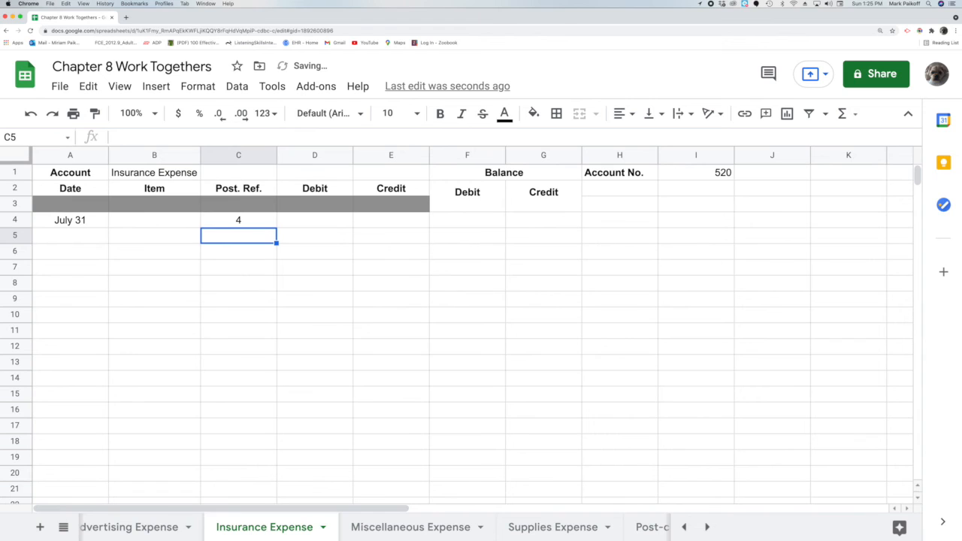
Step: Post a debit of 300 in D4 of the Insurance Expense ledger and enter the debit balance of 300 in F4
left_click(299, 221)
double_click(299, 219)
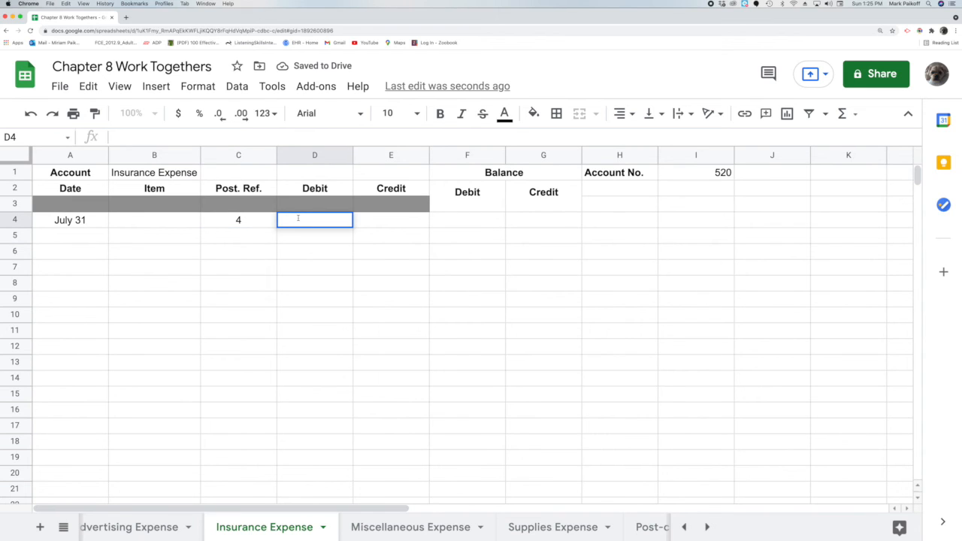
type("300")
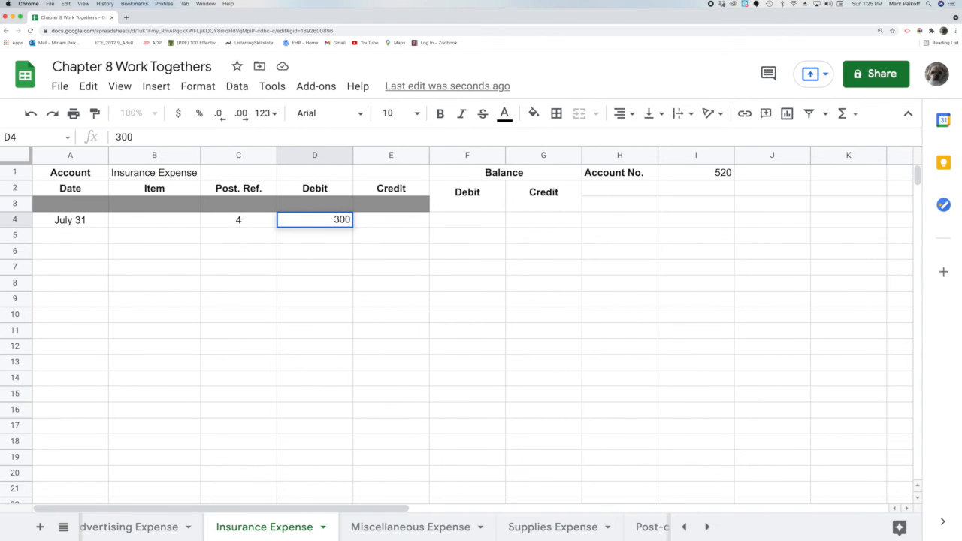
key("Return")
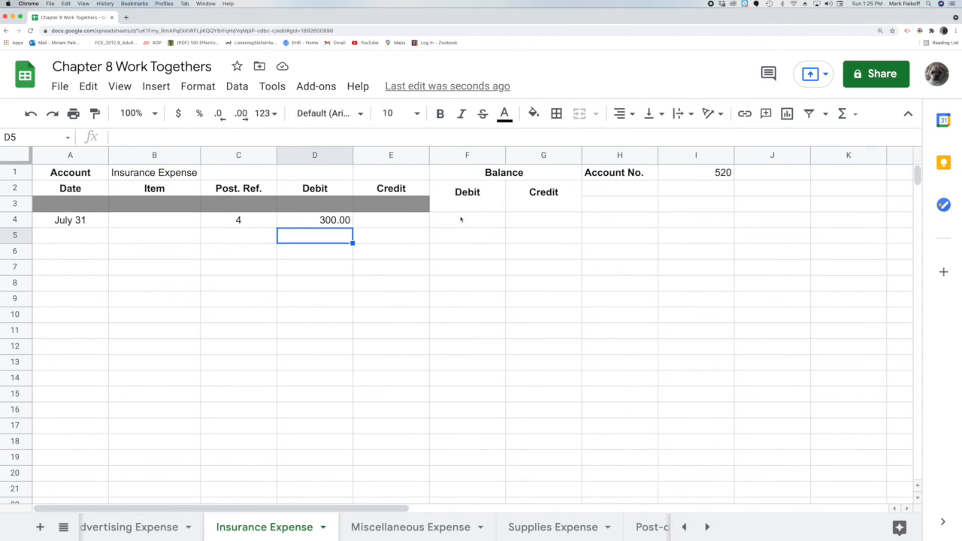
double_click(461, 218)
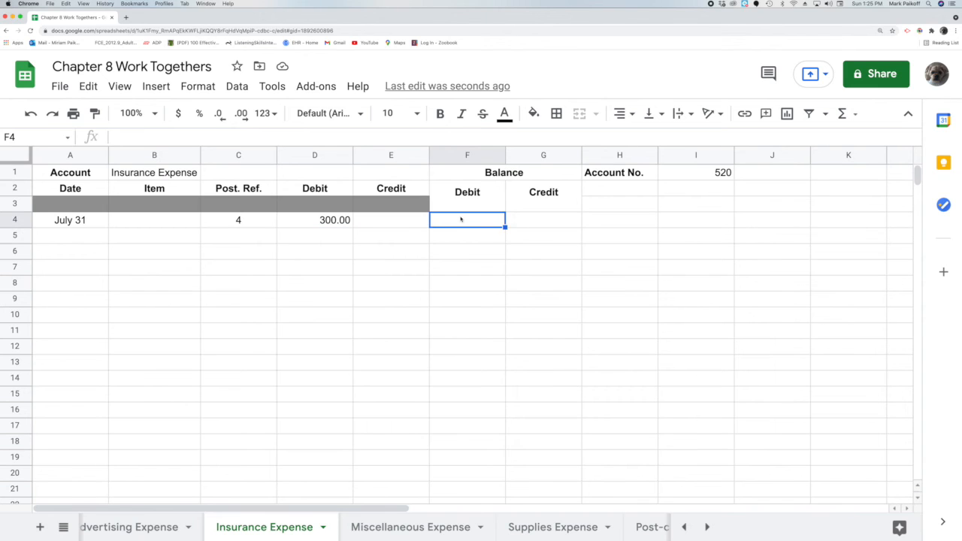
type("300")
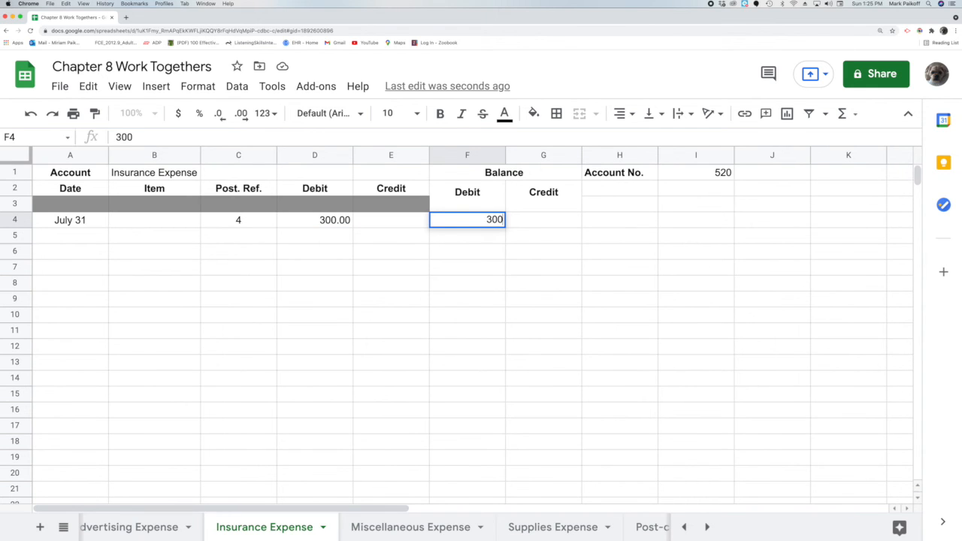
key("Return")
Step: On the Journal sheet, enter 520 as the posting reference for Insurance Expense in D6
scroll(283, 528, "left", 10)
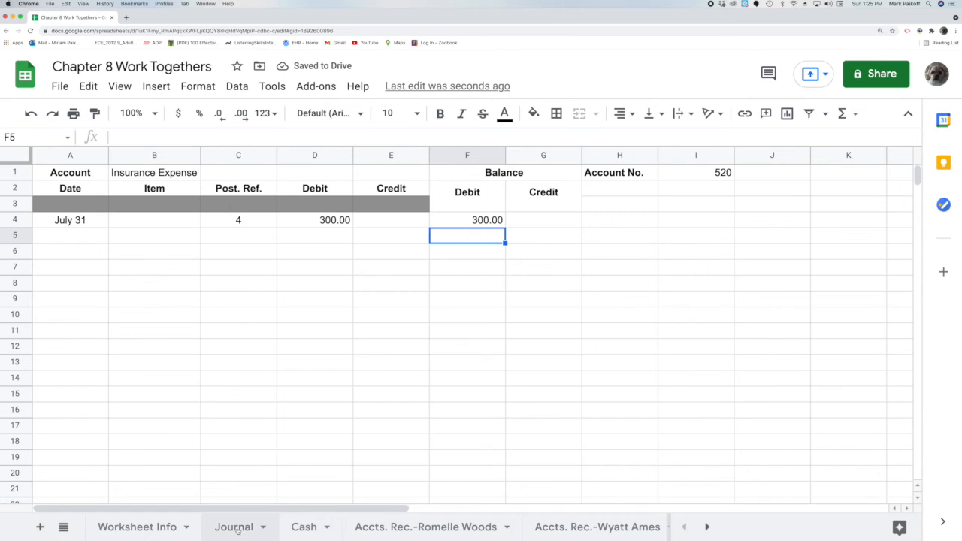
left_click(238, 528)
double_click(364, 252)
type("520")
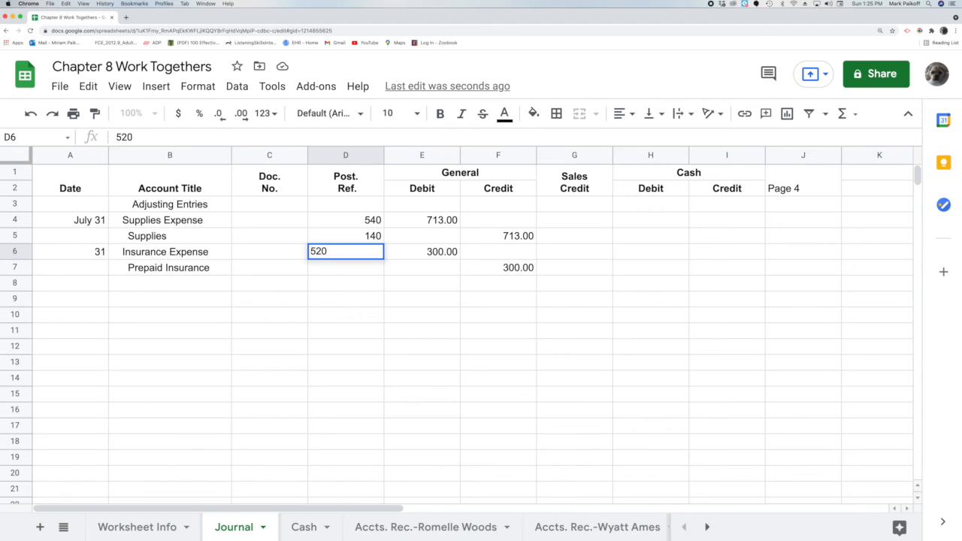
key("Return")
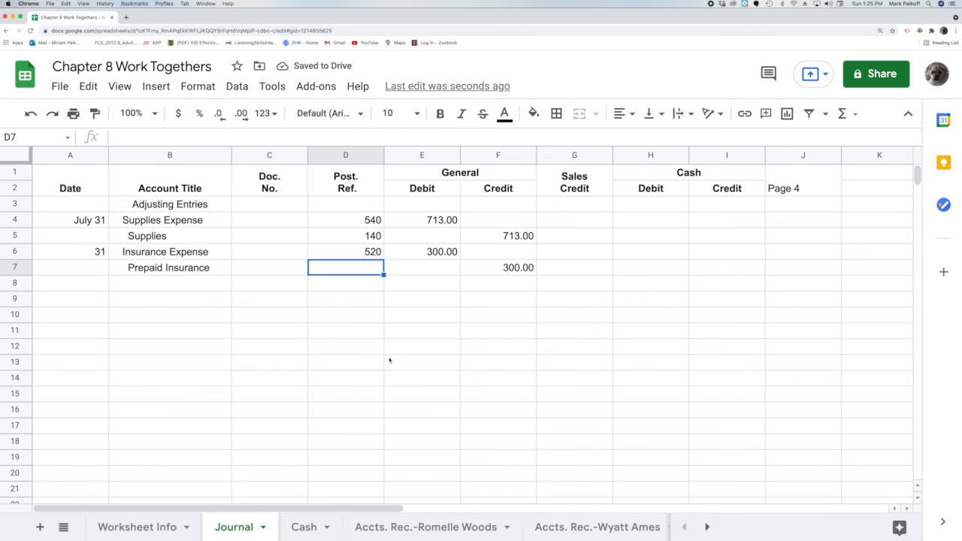
Step: On the Prepaid Insurance ledger sheet, enter 31 as the date in A5 and 4 as the posting reference in C5
scroll(416, 529, "right", 3)
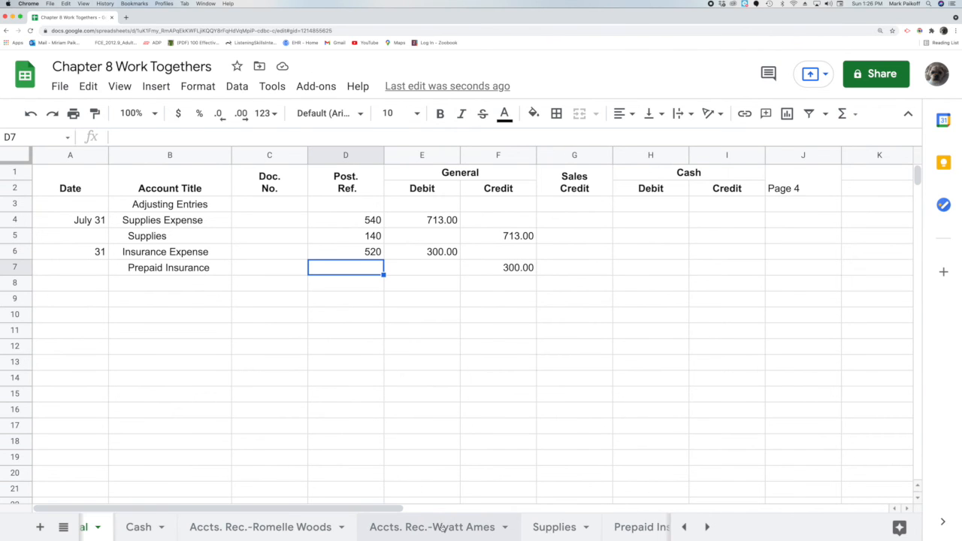
left_click(624, 527)
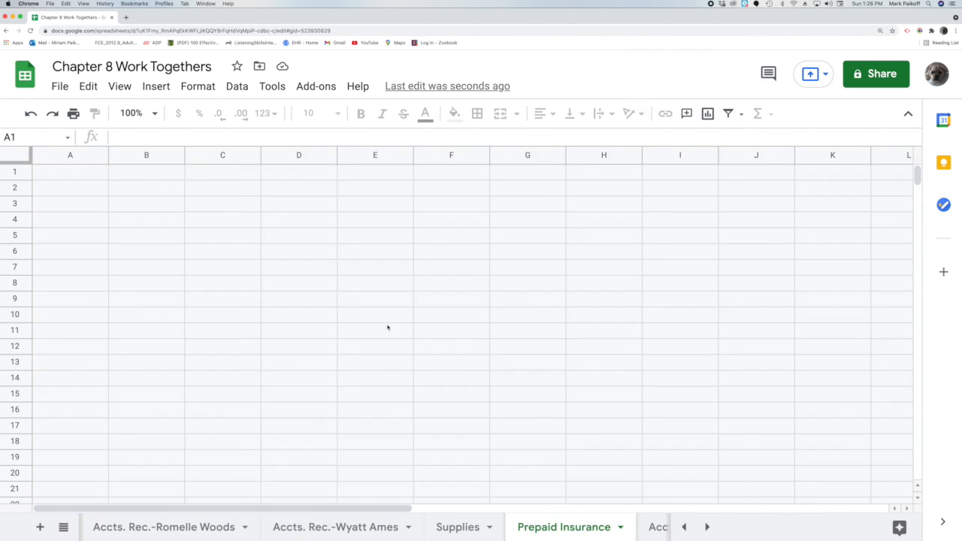
left_click(87, 242)
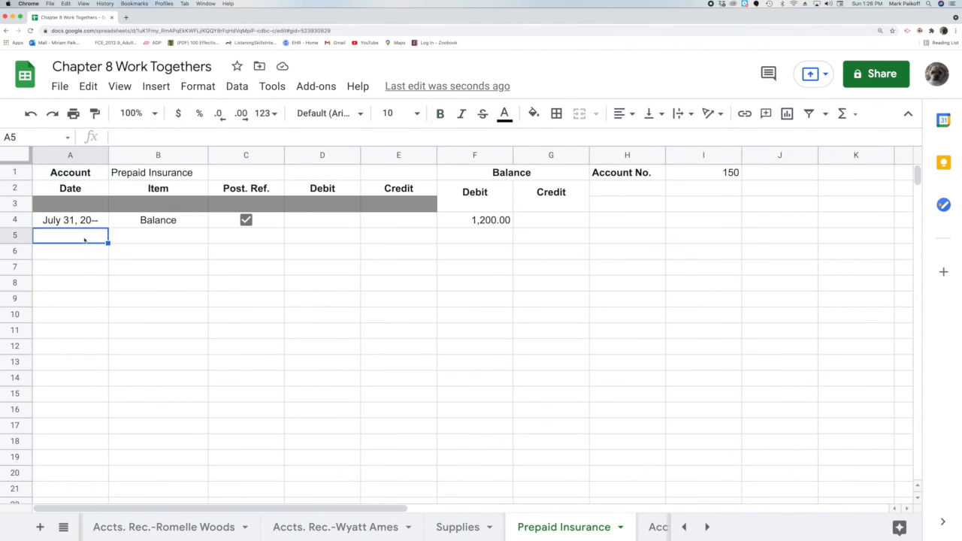
double_click(84, 238)
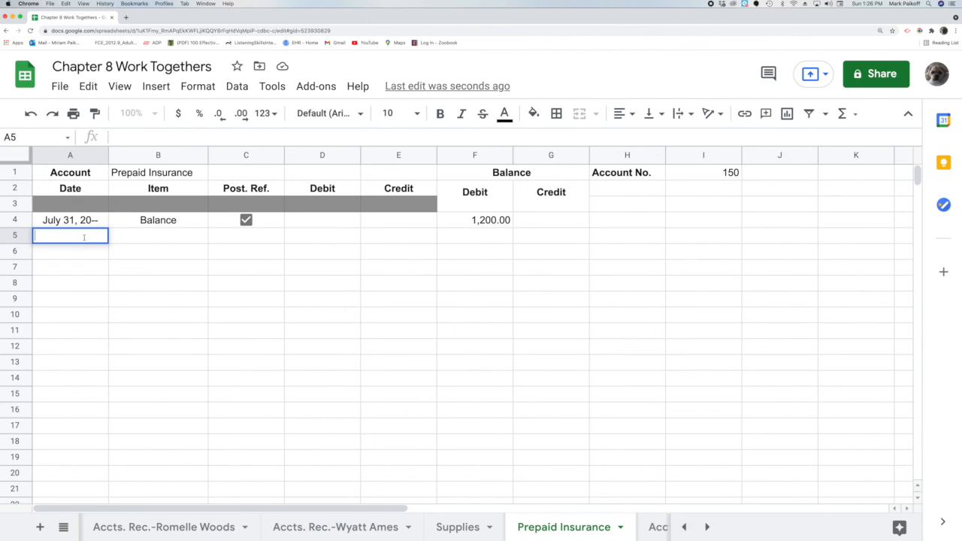
type("31")
key("Return")
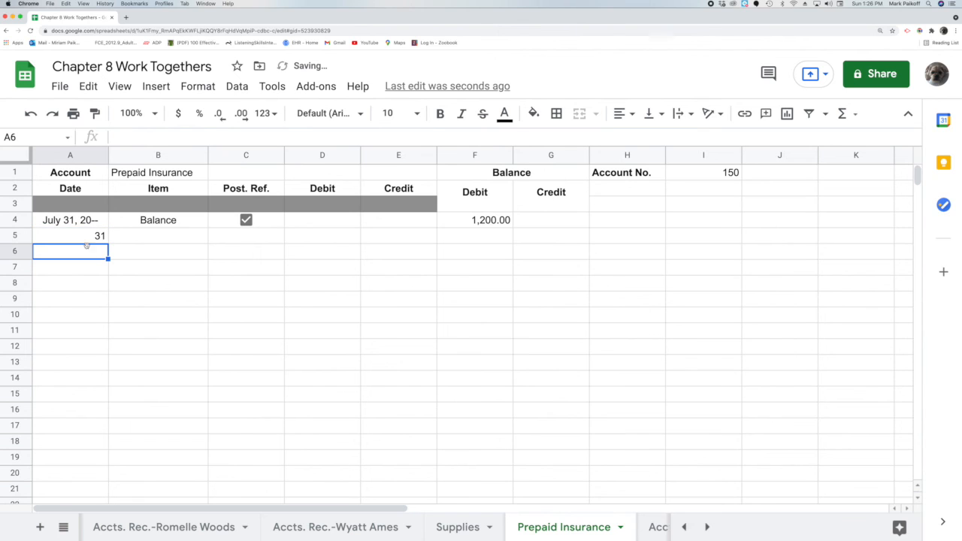
left_click(251, 235)
double_click(251, 236)
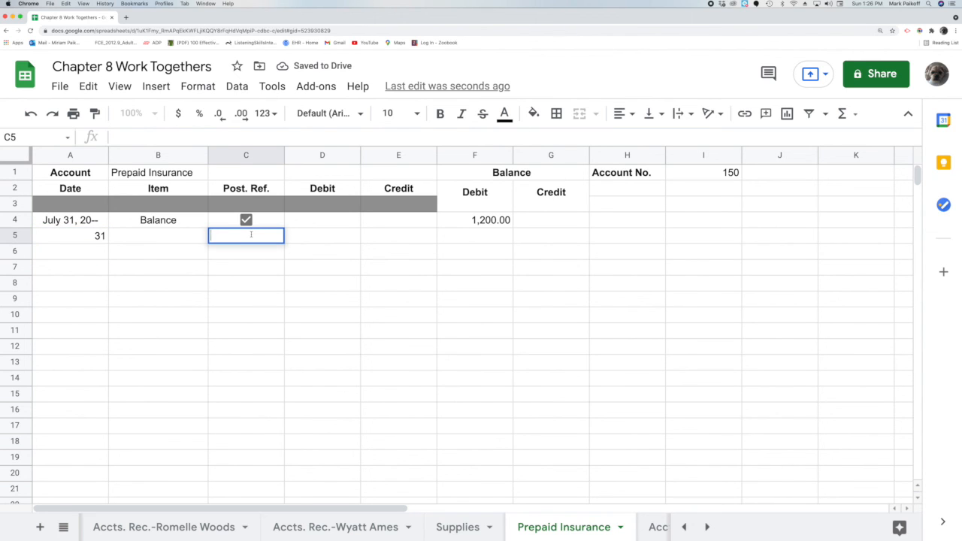
type("4")
key("Return")
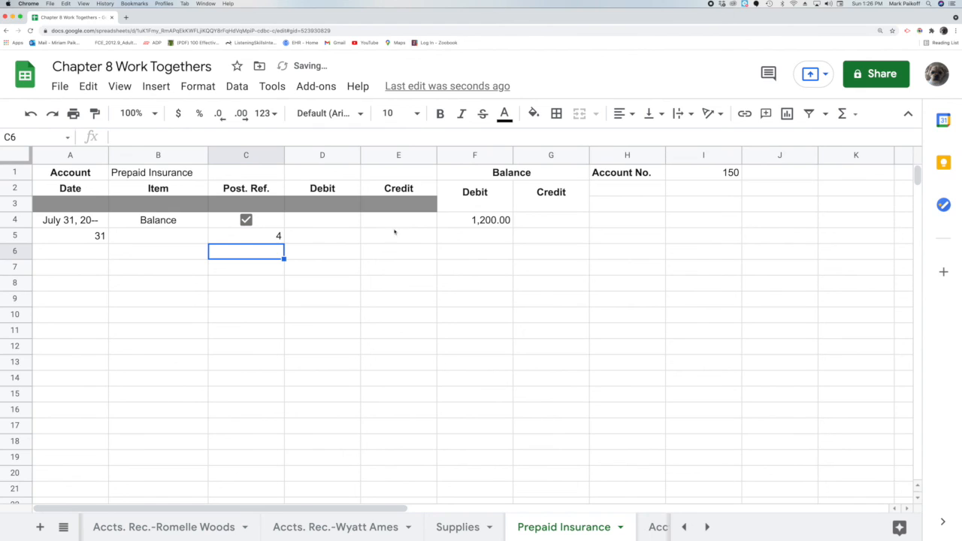
Step: Post a credit of 300 in E5 of the Prepaid Insurance ledger
left_click(404, 237)
double_click(404, 237)
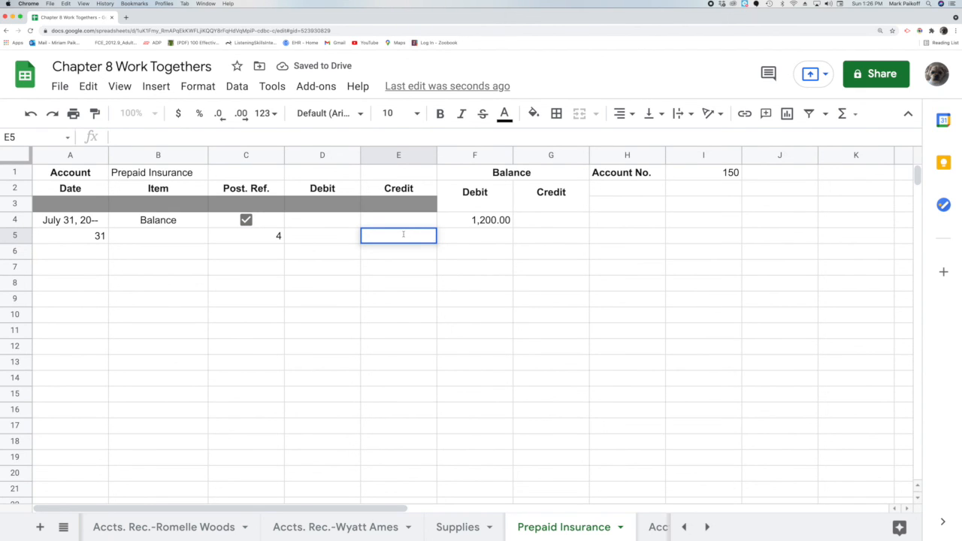
type("300")
key("Return")
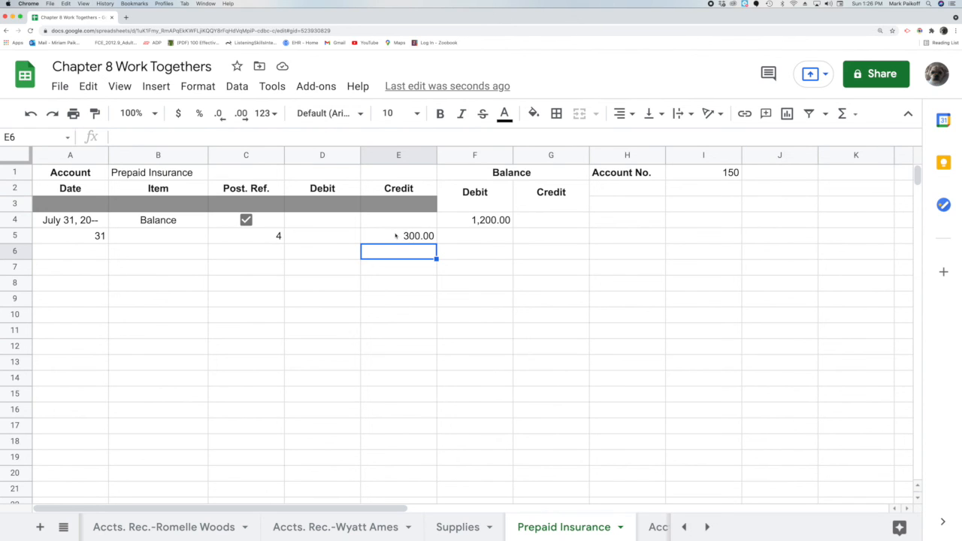
Step: Calculate the new Prepaid Insurance debit balance in F5 with the formula =F4-E5
left_click(451, 239)
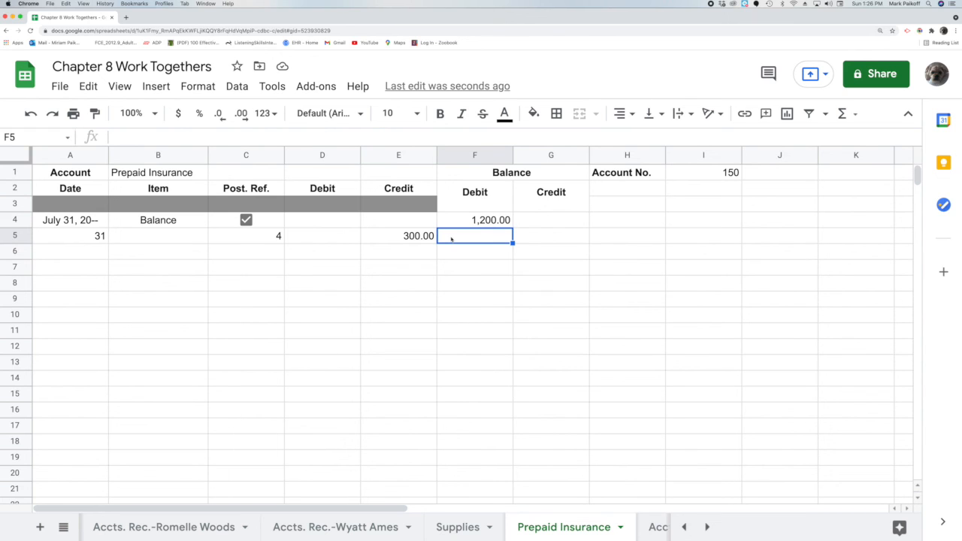
double_click(451, 238)
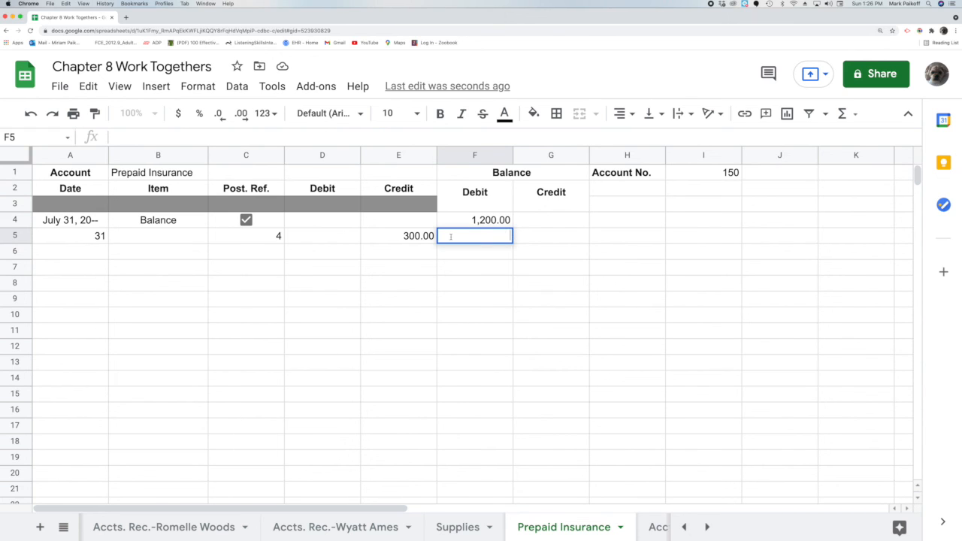
type("=")
left_click(498, 219)
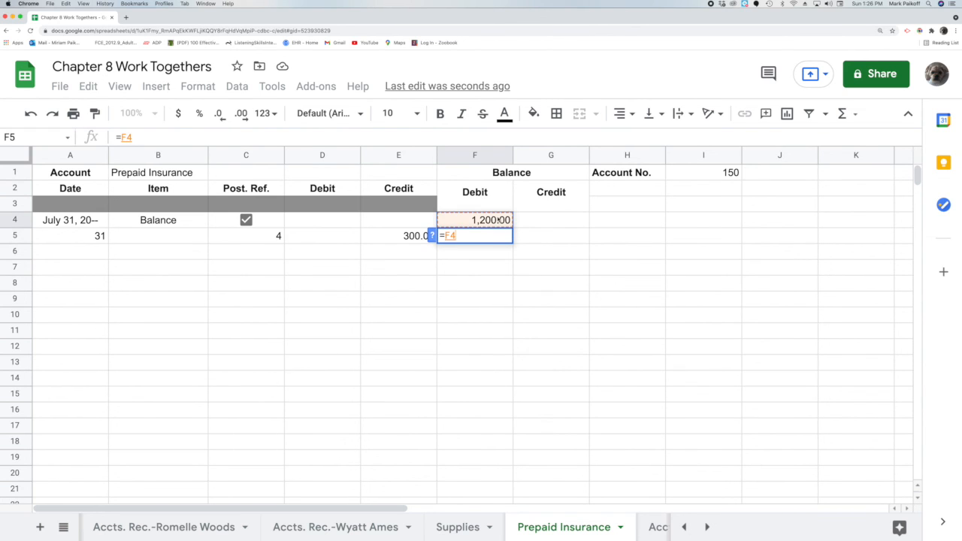
type("-")
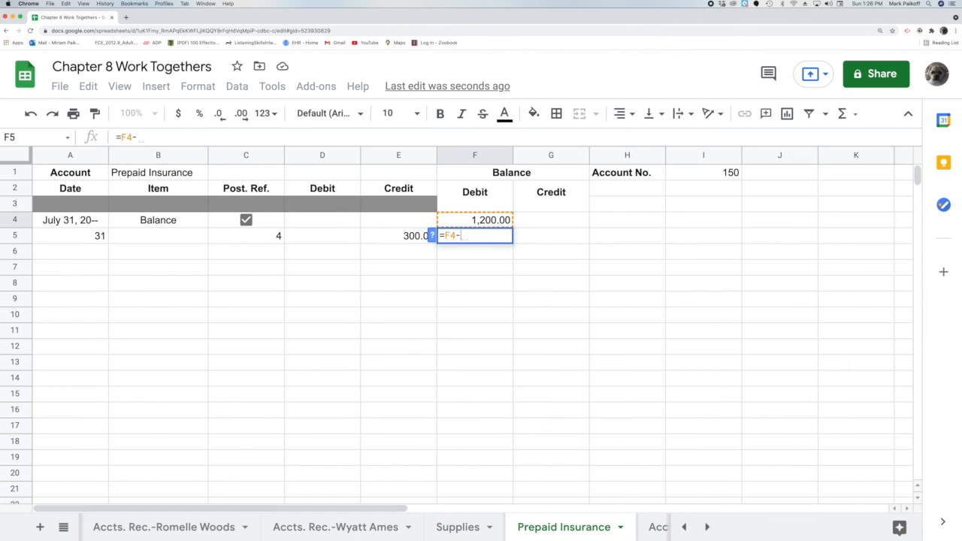
left_click(396, 236)
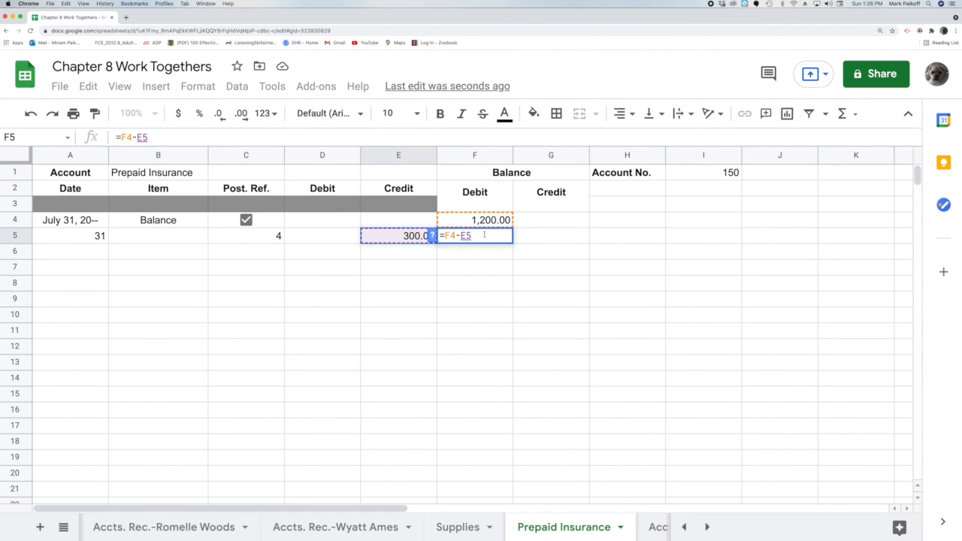
key("Return")
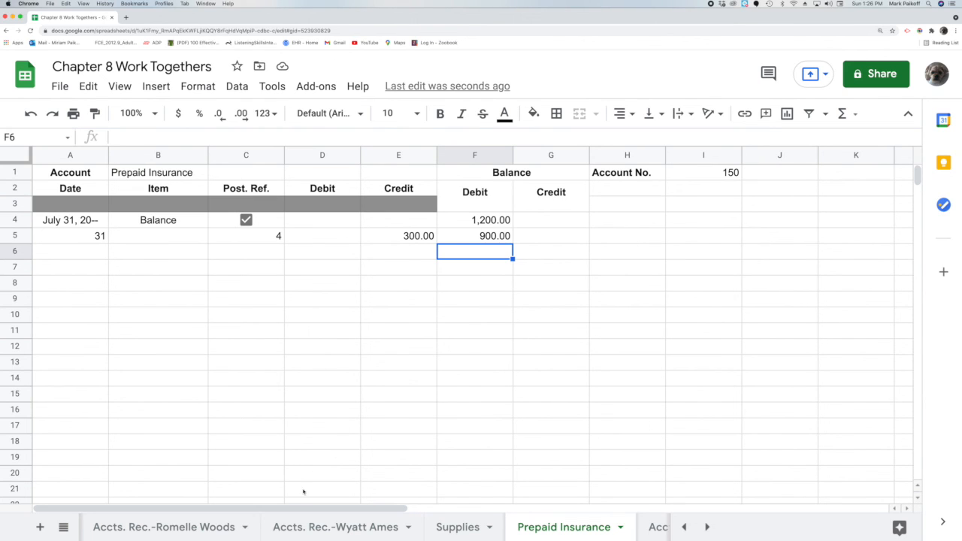
Step: On the Journal sheet, enter 150 as the posting reference for Prepaid Insurance in D7
scroll(294, 525, "left", 5)
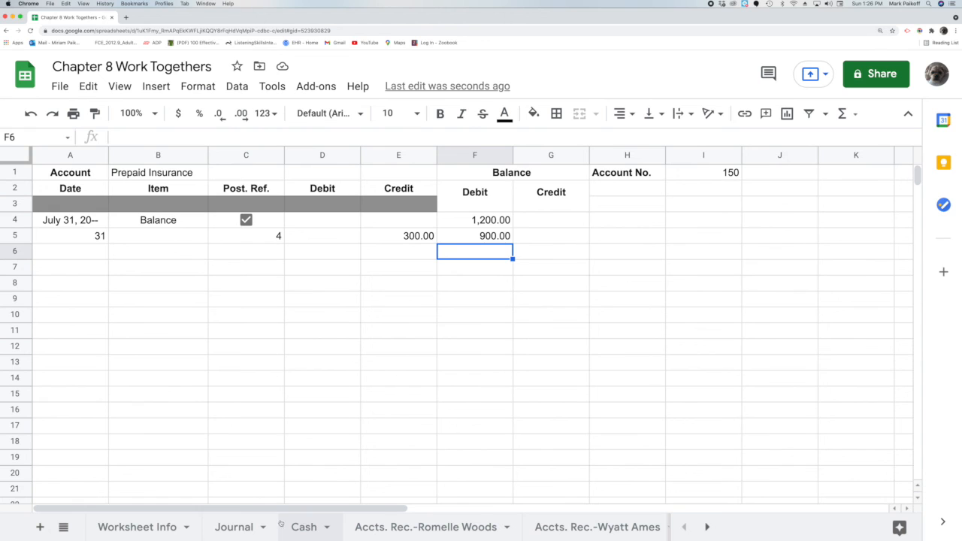
left_click(239, 528)
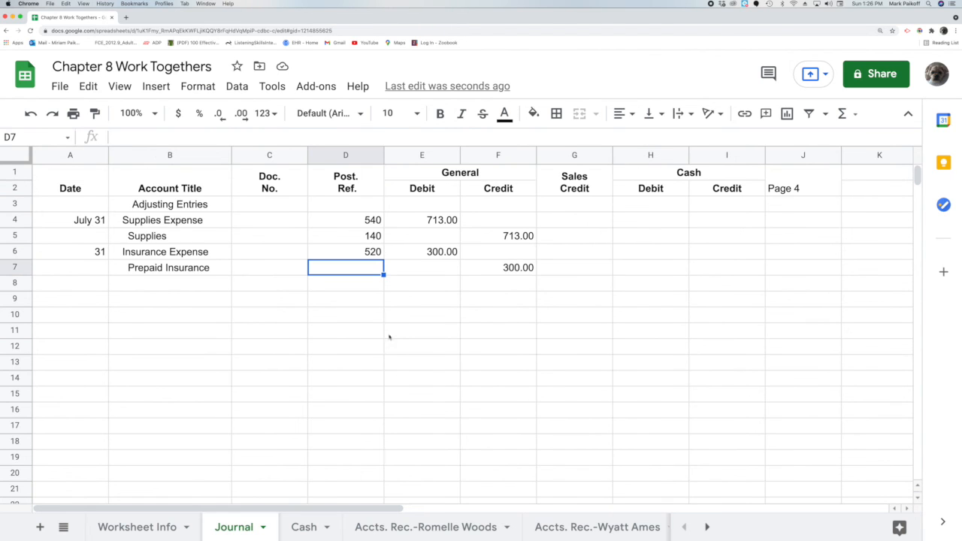
double_click(351, 266)
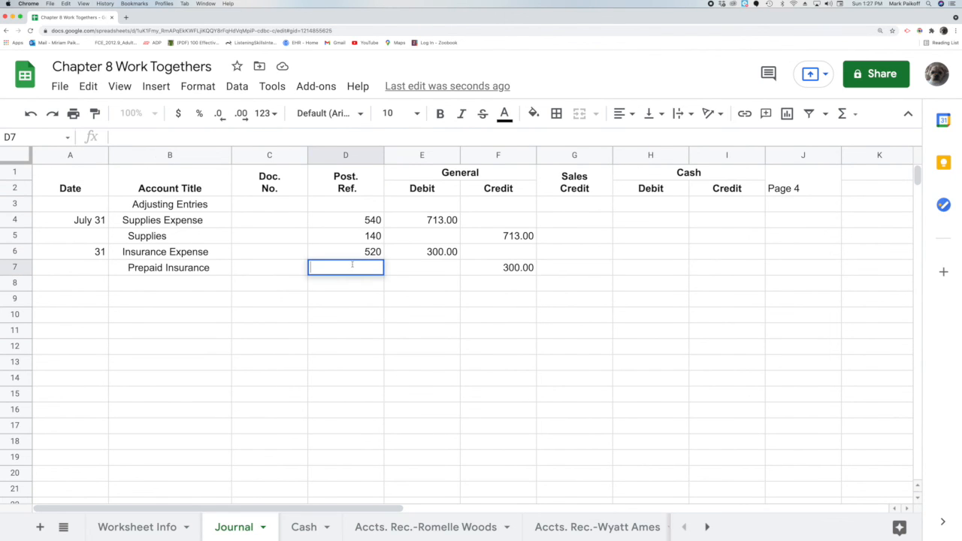
type("150")
key("Return")
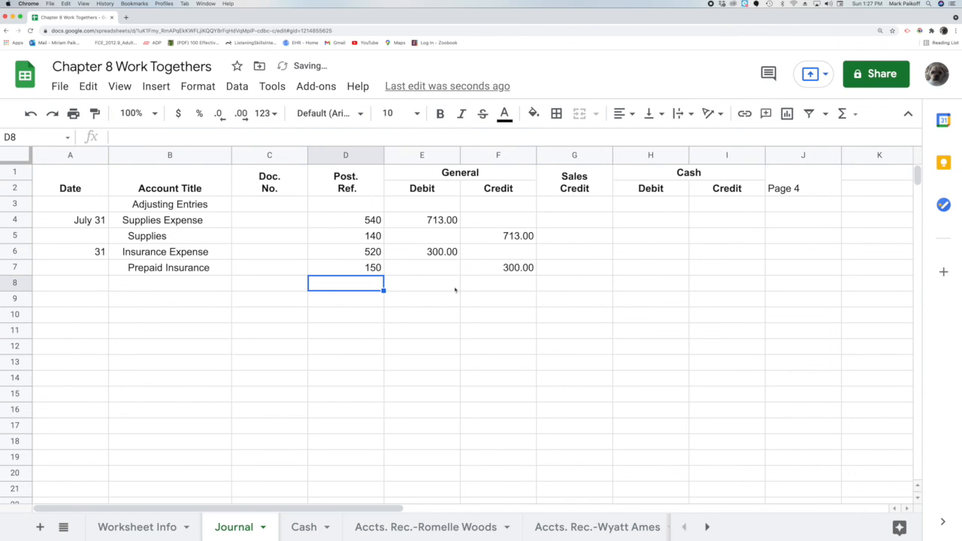